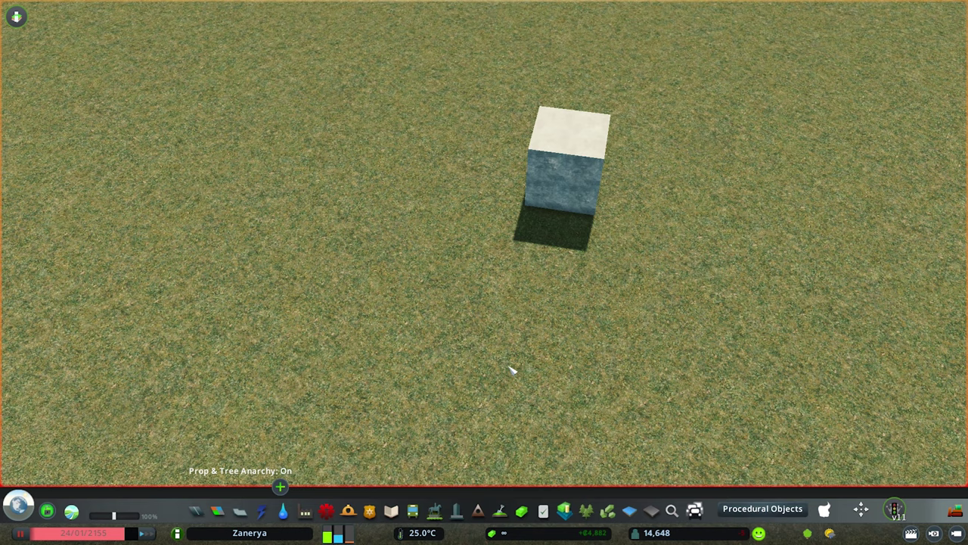
drag(509, 368, 488, 349)
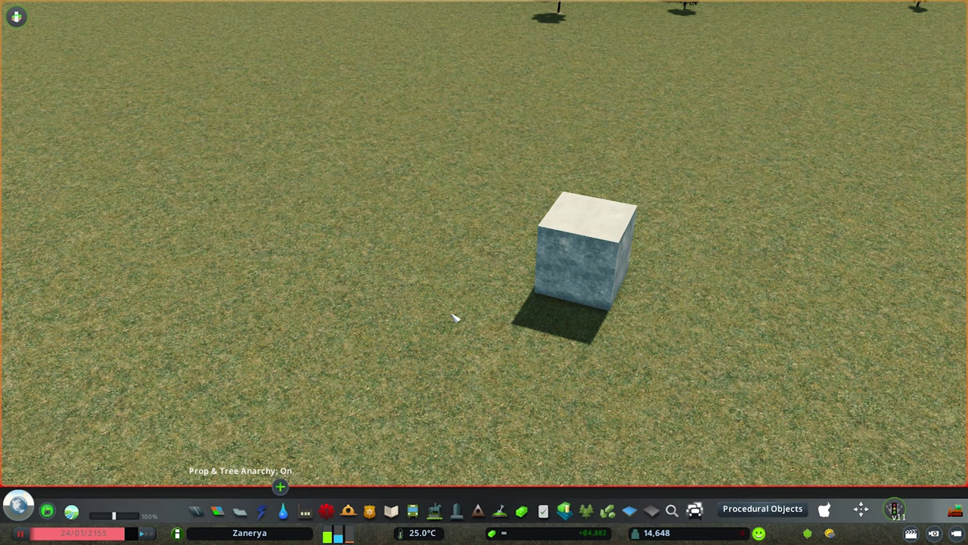
drag(454, 318, 427, 316)
scroll(486, 272, up, 2)
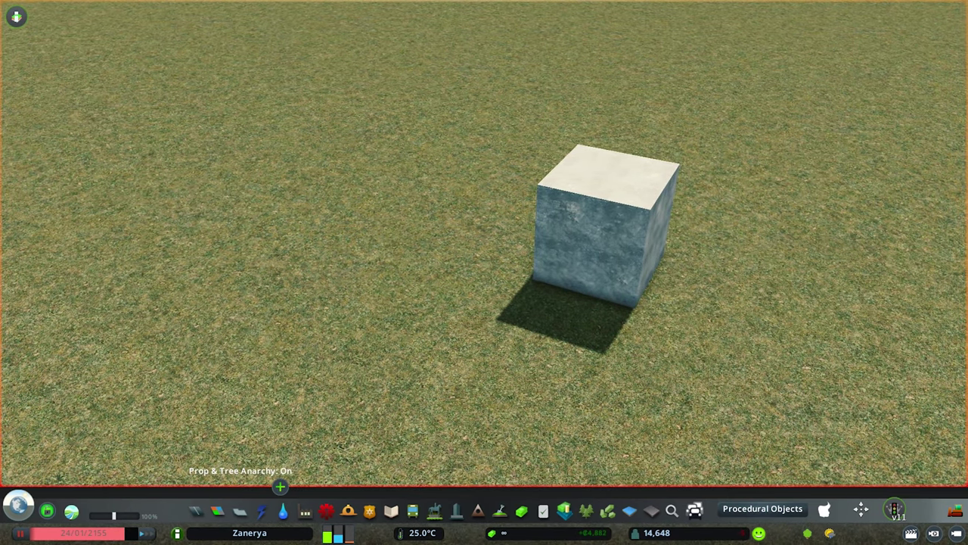
key(w)
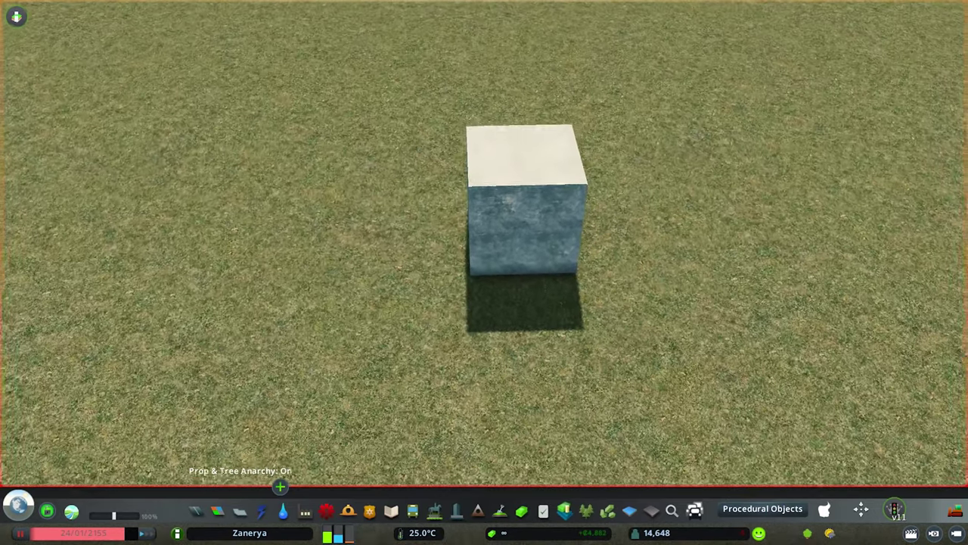
scroll(486, 275, up, 3)
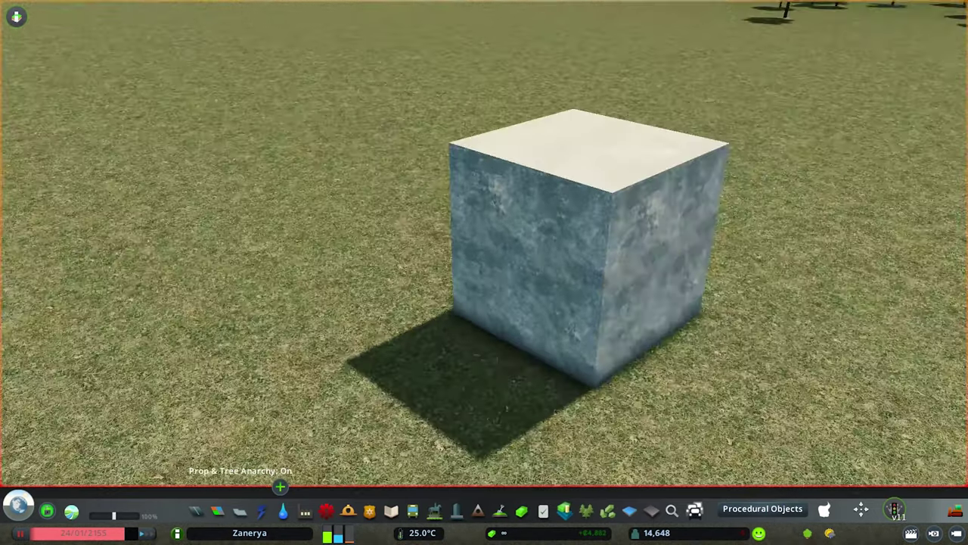
key(q)
key(e)
key(q)
key(s)
key(q)
scroll(484, 257, up, 2)
key(q)
scroll(484, 257, up, 2)
key(a)
key(d)
key(e)
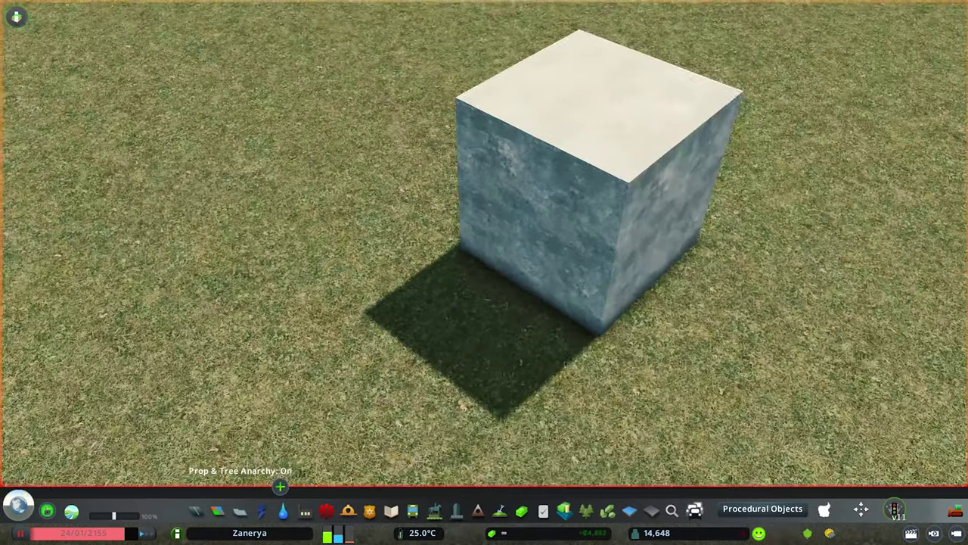
key(r)
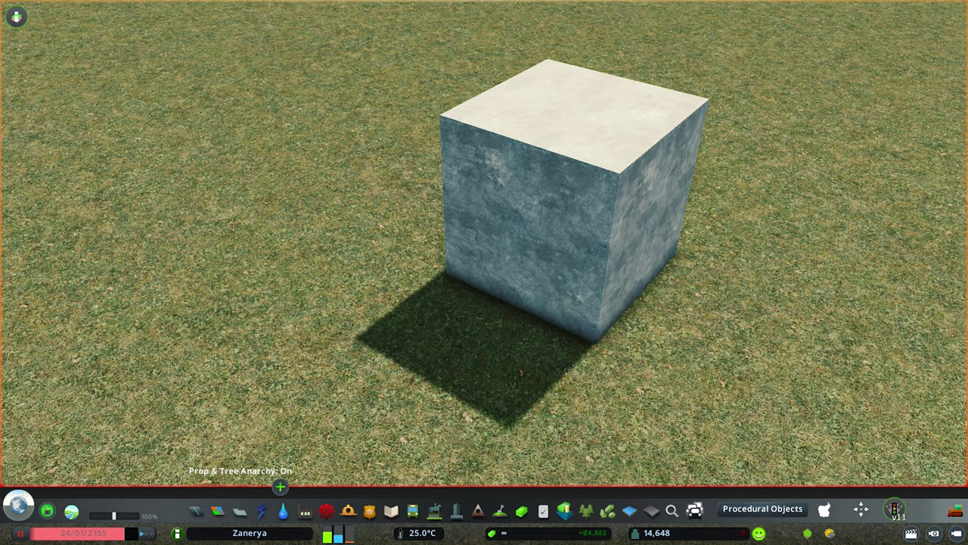
key(q)
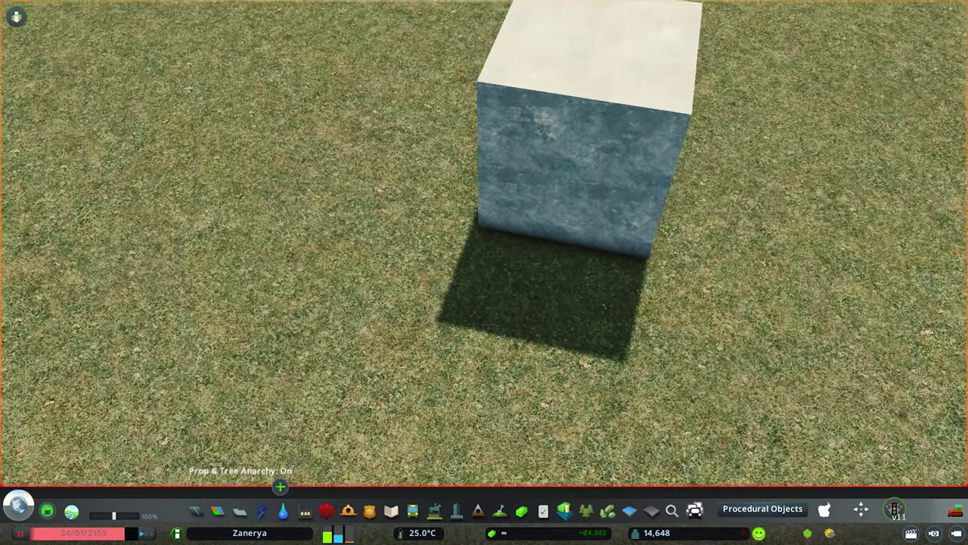
scroll(486, 274, down, 3)
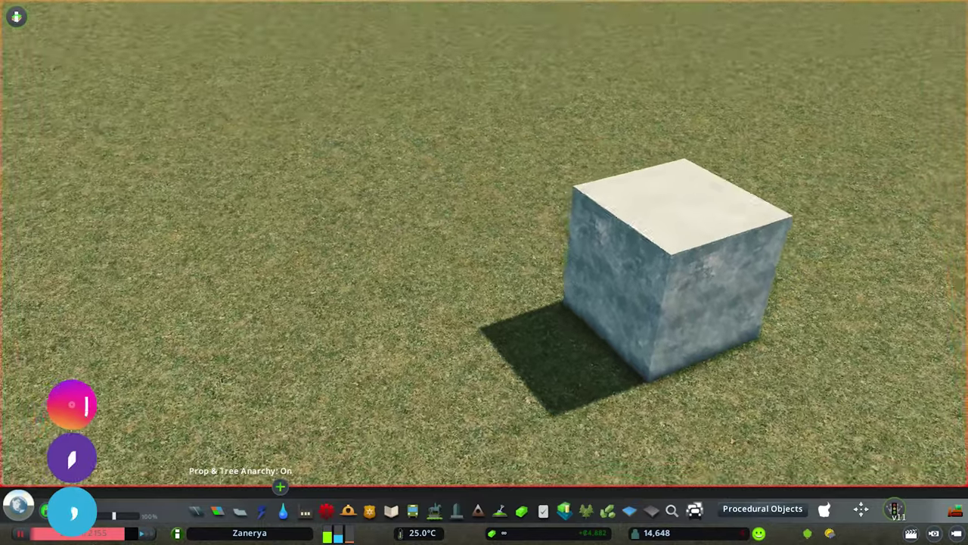
scroll(486, 274, up, 2)
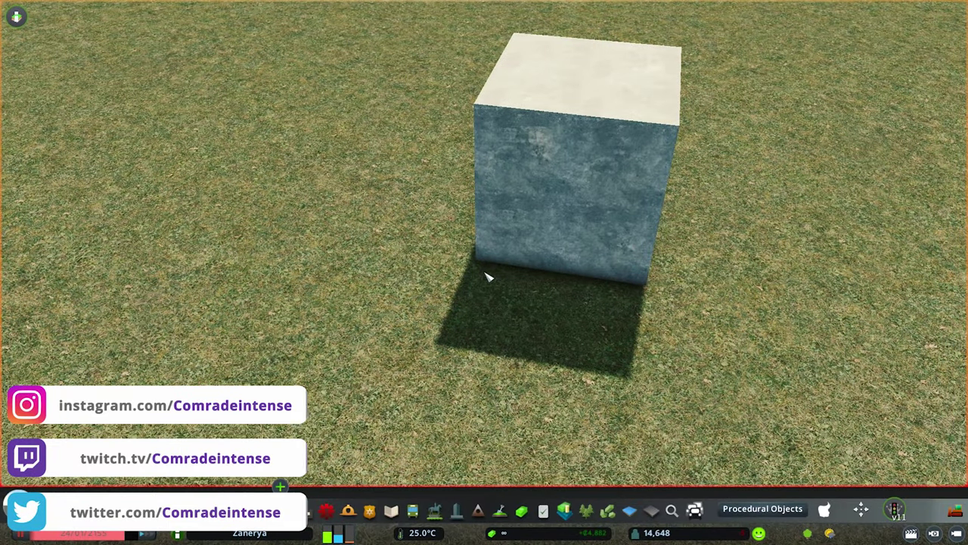
scroll(486, 274, down, 2)
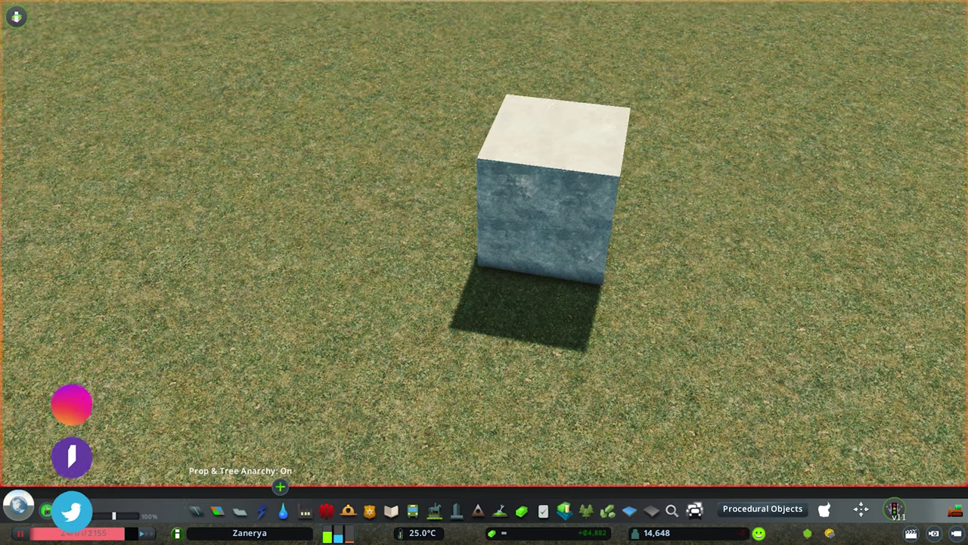
drag(551, 101, 514, 219)
scroll(488, 278, up, 2)
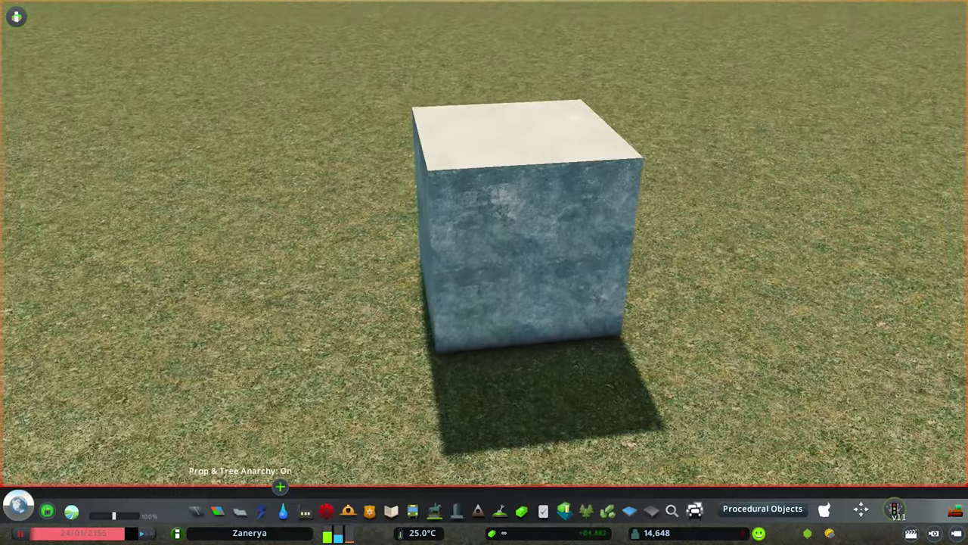
scroll(486, 277, down, 2)
drag(487, 277, 491, 295)
scroll(486, 275, down, 2)
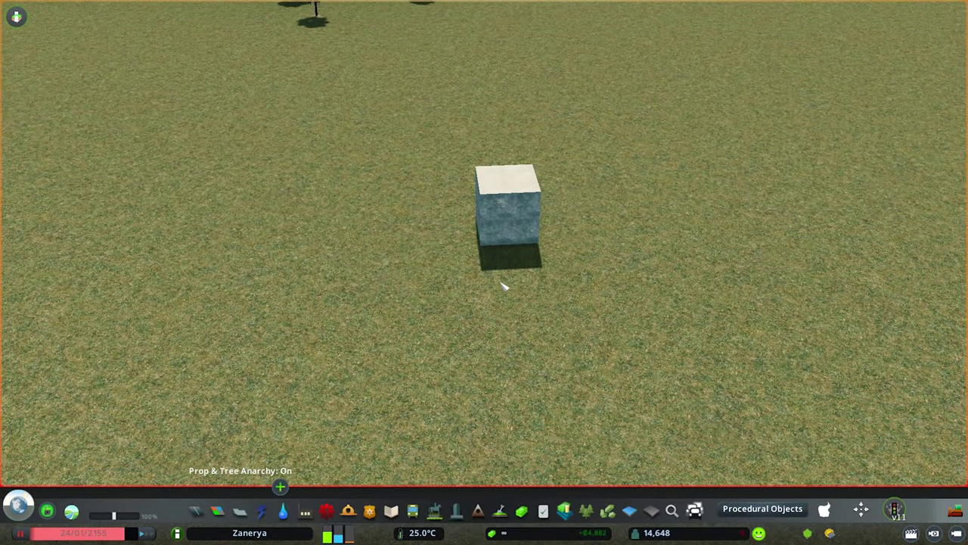
key(w)
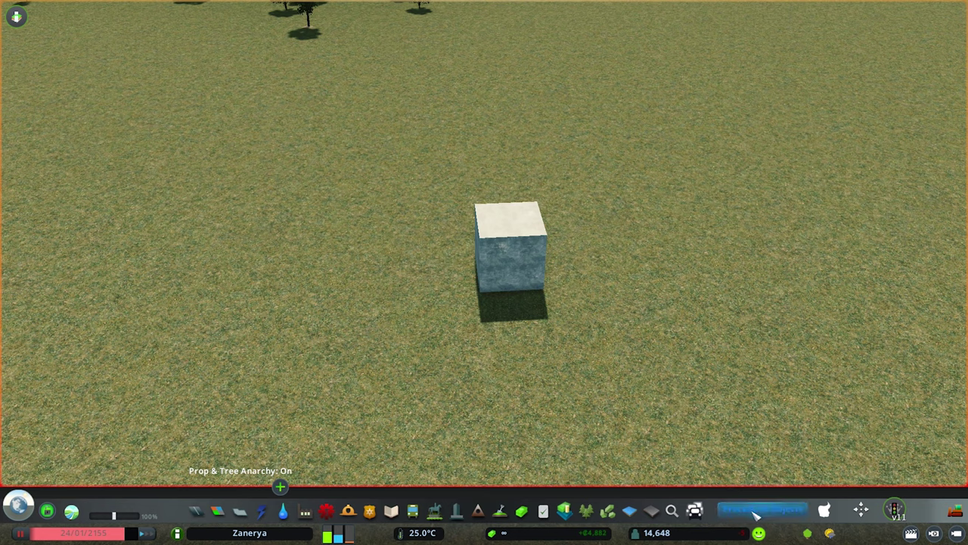
Activate the Procedural Objects selection mode to show the selectable objects on the map
click(755, 512)
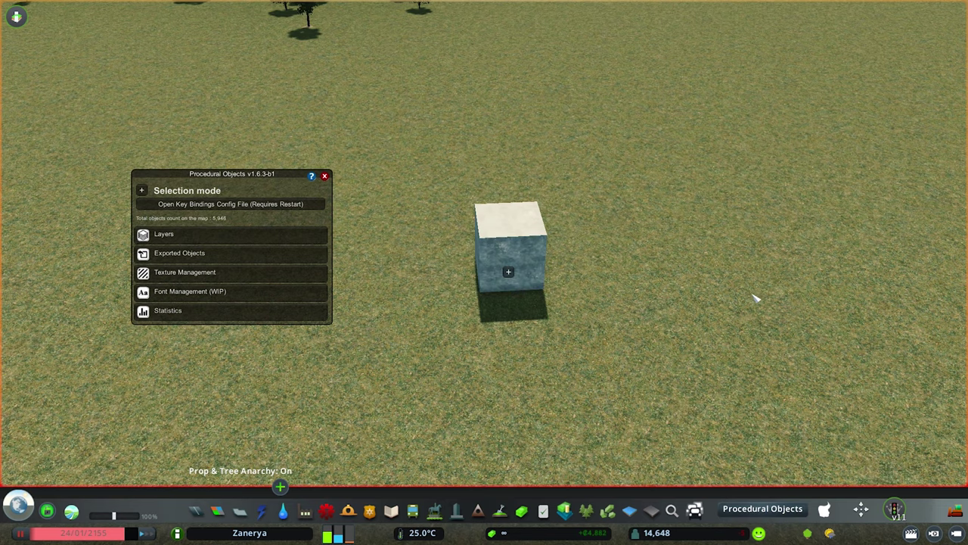
scroll(532, 288, up, 5)
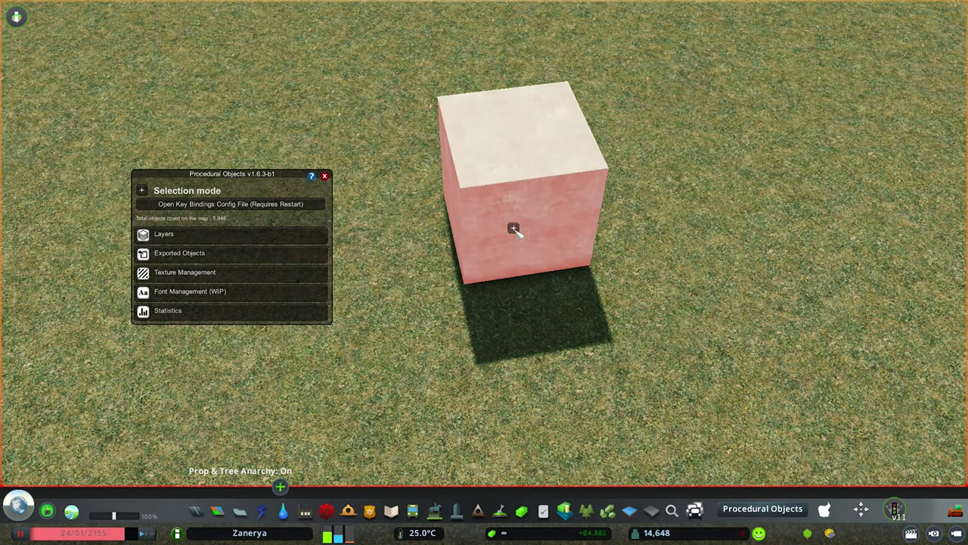
click(484, 224)
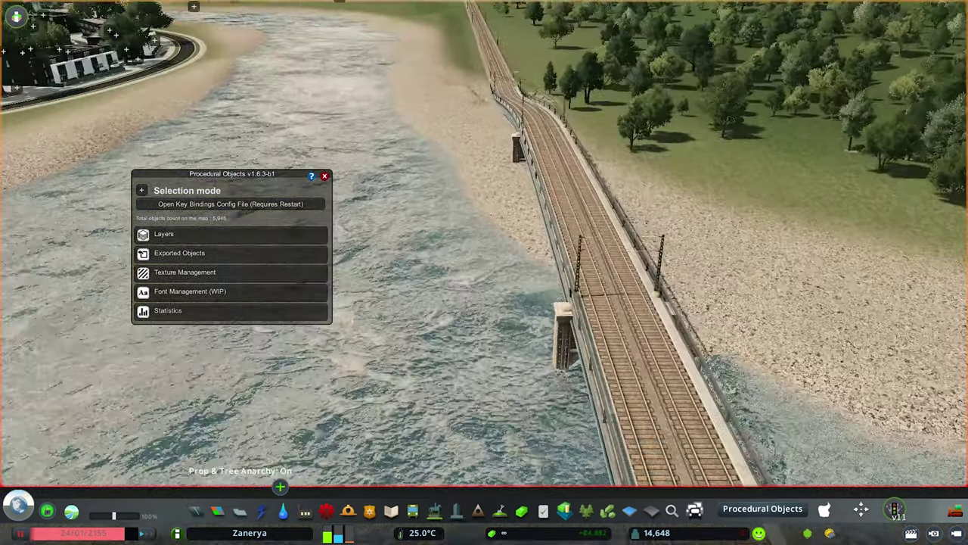
key(a)
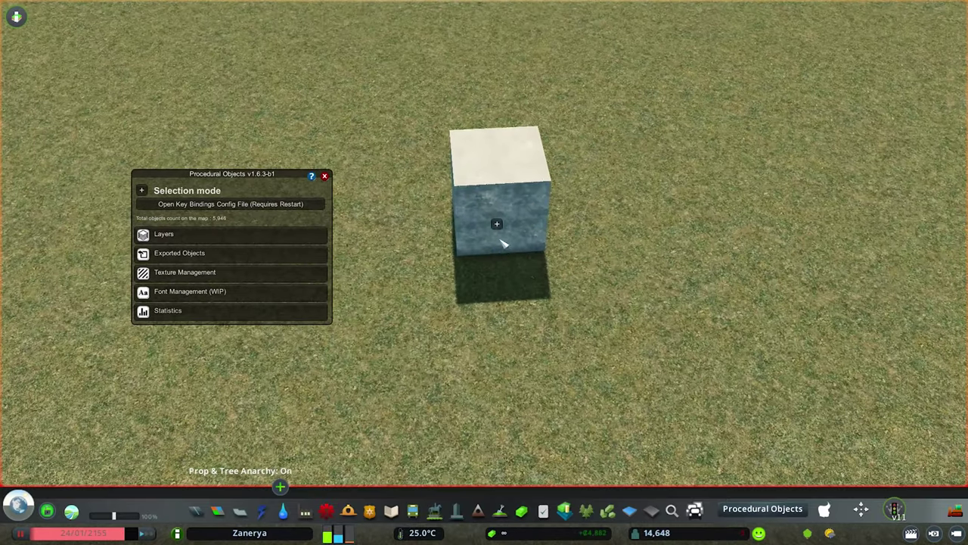
Bring up the cube's object options and view its colour picker without choosing a colour
click(498, 225)
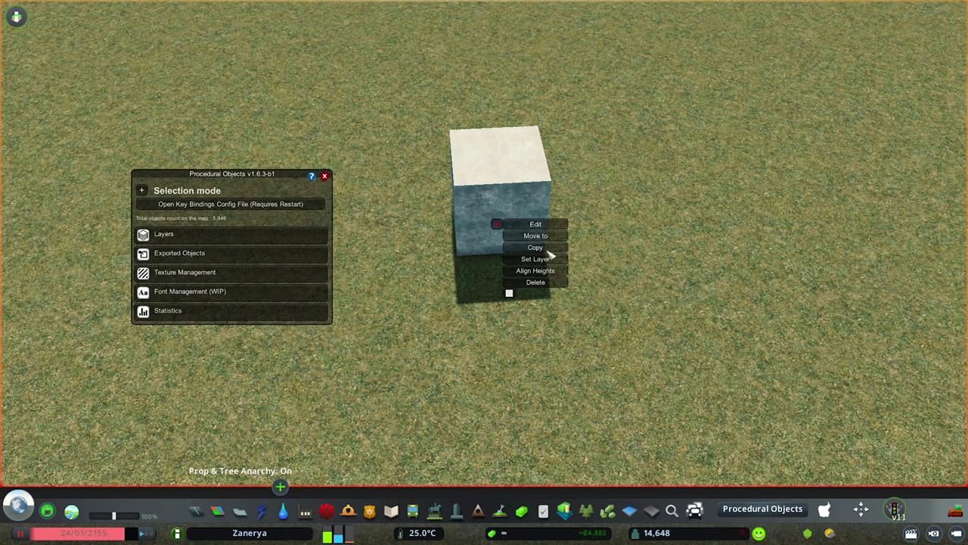
click(509, 293)
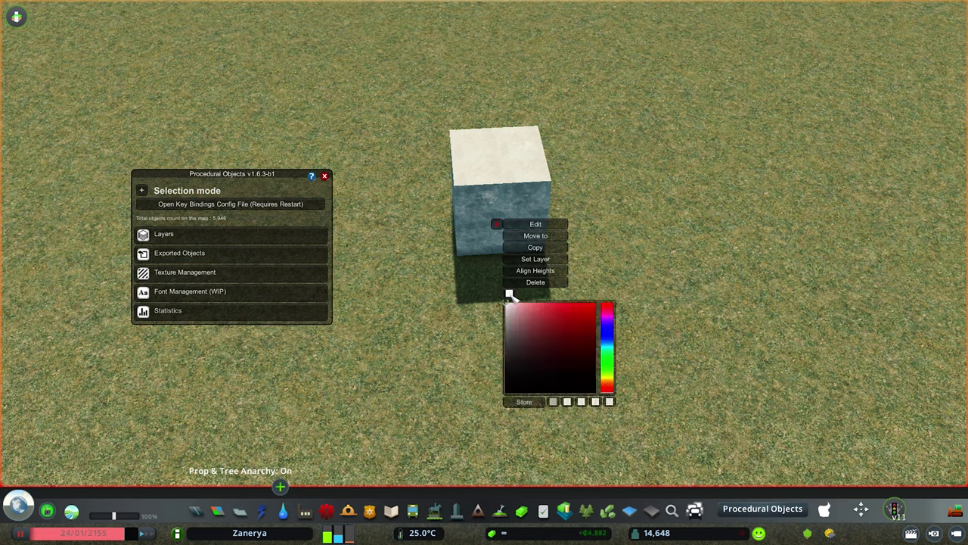
mouse_move(551, 320)
mouse_down()
mouse_move(569, 314)
mouse_move(566, 327)
mouse_move(522, 341)
mouse_move(507, 362)
mouse_move(503, 305)
mouse_move(506, 331)
mouse_move(566, 336)
mouse_move(575, 348)
mouse_move(558, 319)
mouse_move(498, 297)
mouse_up()
scroll(492, 284, up, 5)
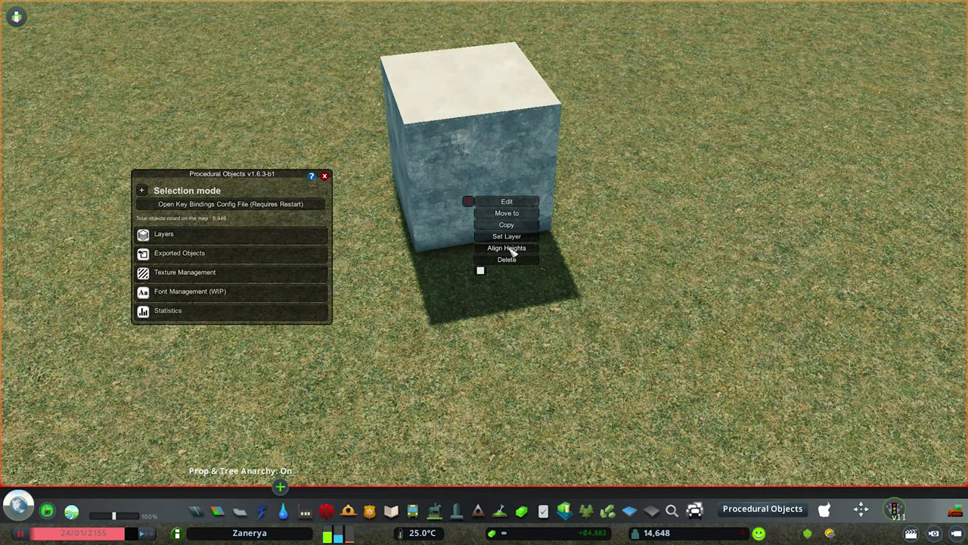
Open the cube for editing and switch from the Customization tool to the General Tool
click(507, 202)
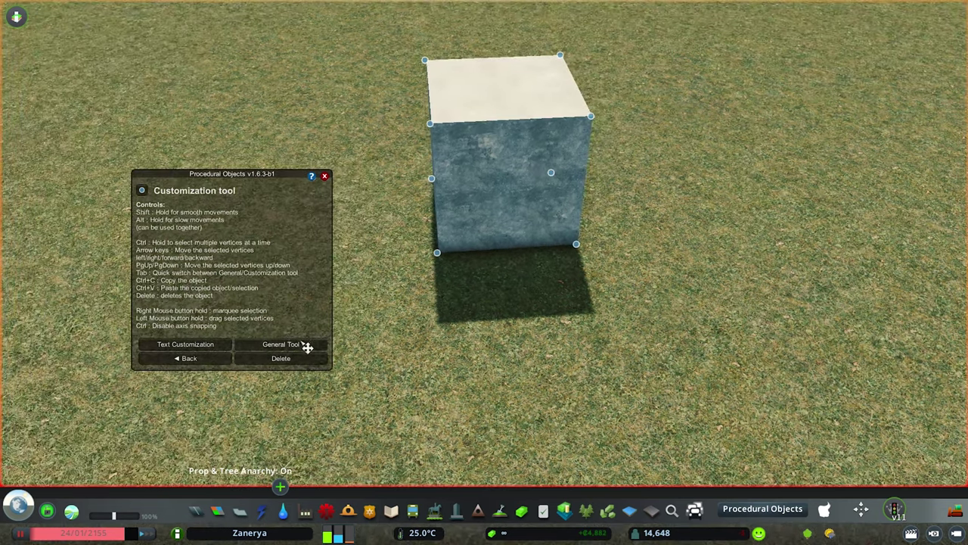
click(307, 347)
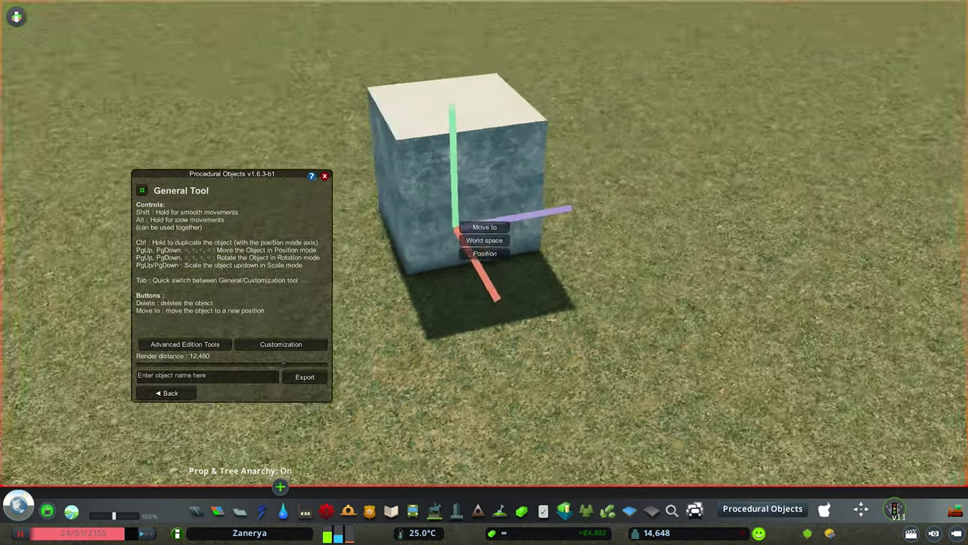
scroll(488, 279, up, 3)
drag(488, 279, 519, 227)
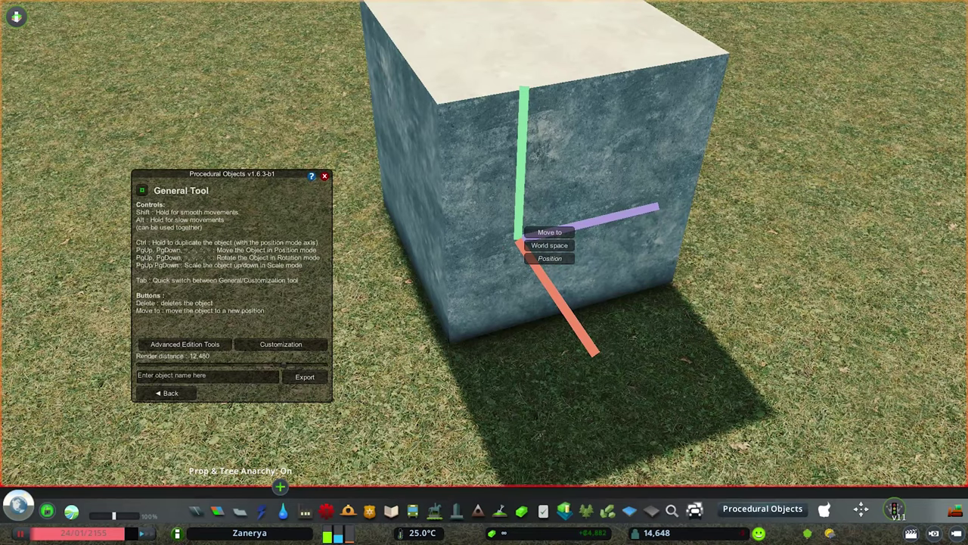
drag(497, 234, 498, 311)
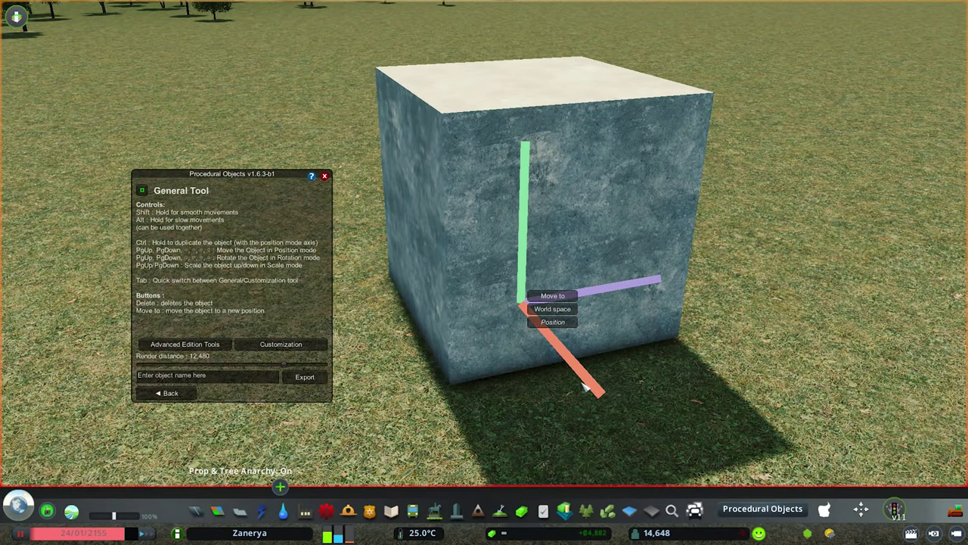
Move the cube along its position axes, raise it clear of the ground, and return to selection mode
drag(596, 387, 640, 405)
drag(656, 281, 523, 106)
scroll(515, 246, down, 2)
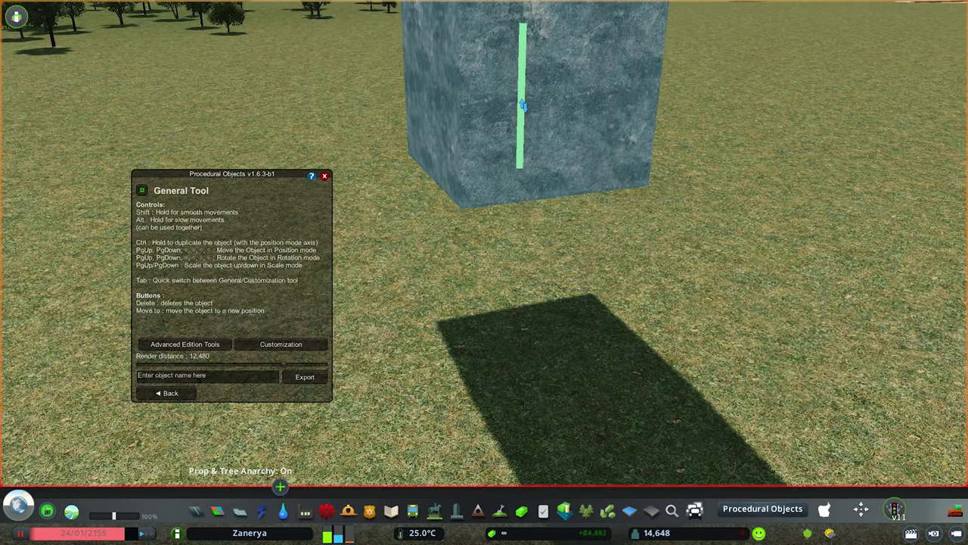
scroll(549, 208, down, 2)
drag(511, 179, 504, 155)
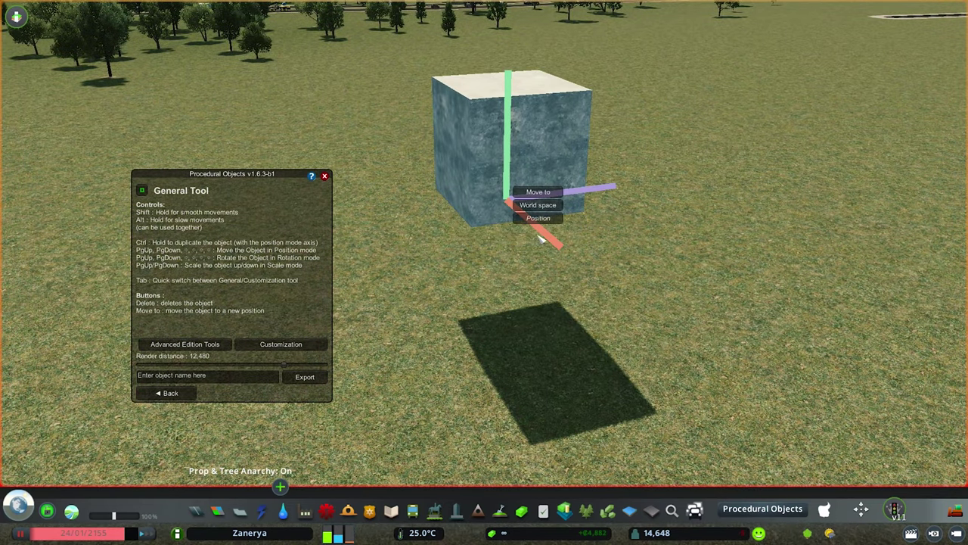
click(176, 392)
Copy the raised cube and place the duplicate on the ground beside it
click(507, 199)
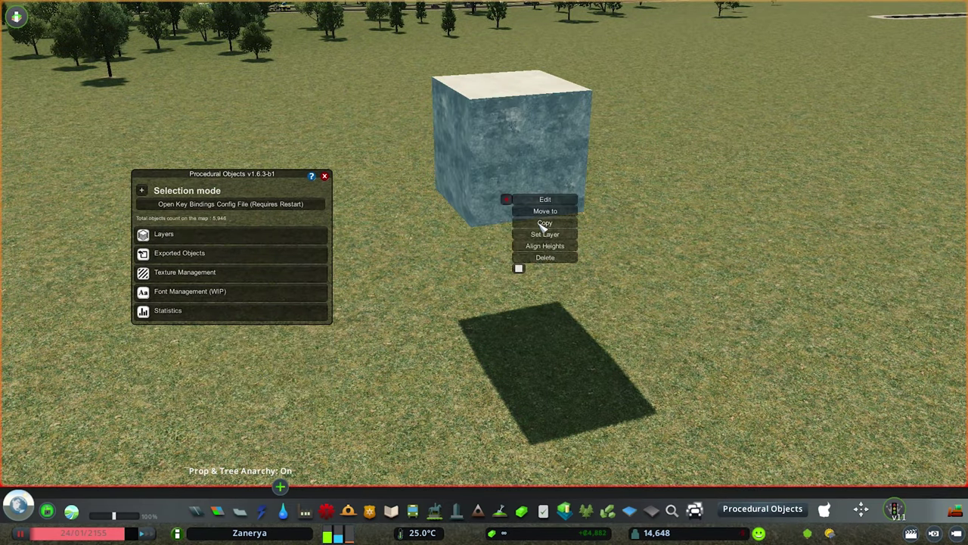
key(ctrl+c)
key(ctrl+v)
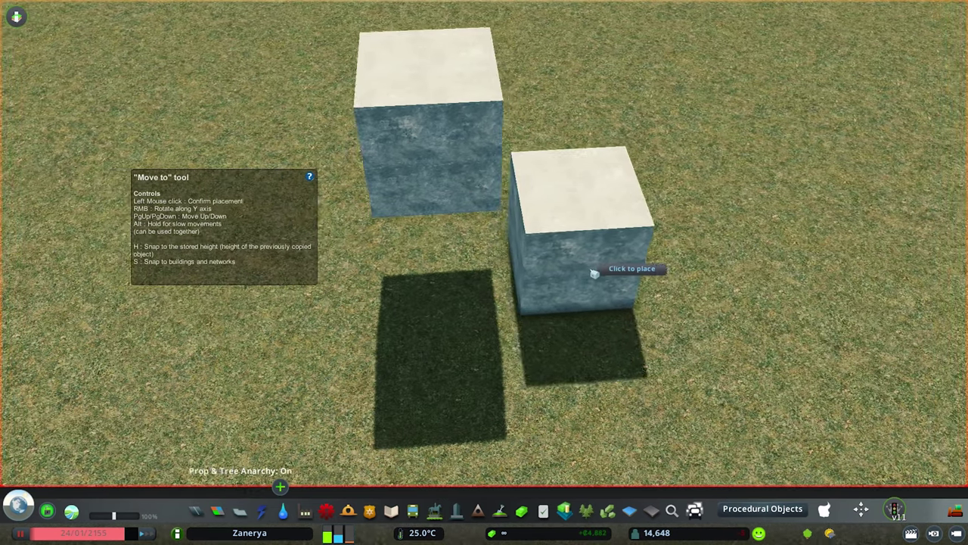
click(592, 260)
Align the duplicate cube's height to that of the raised original cube
click(586, 255)
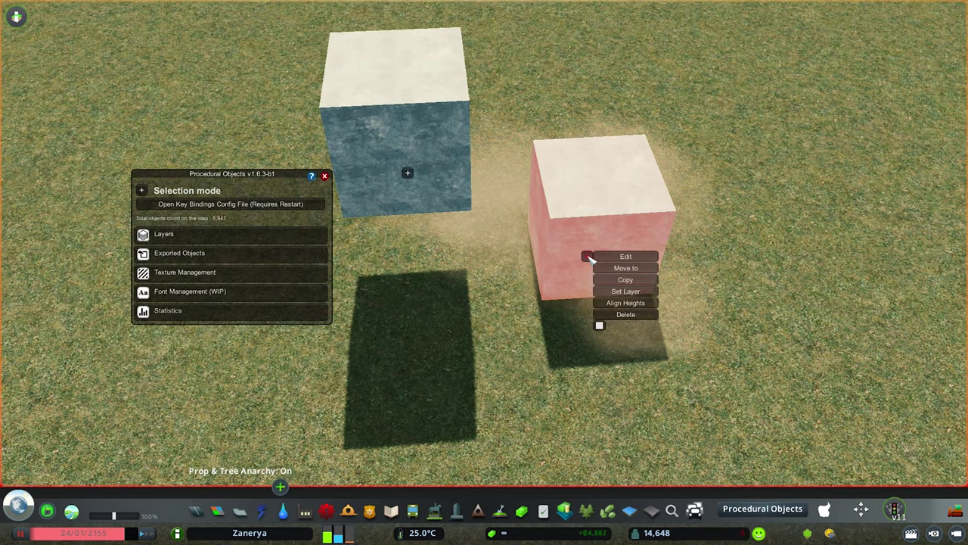
click(624, 304)
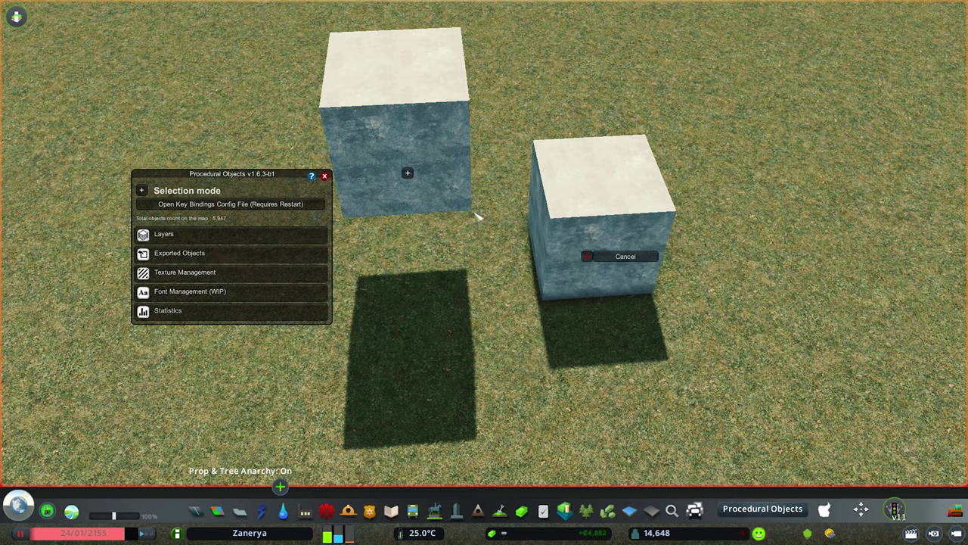
key(a)
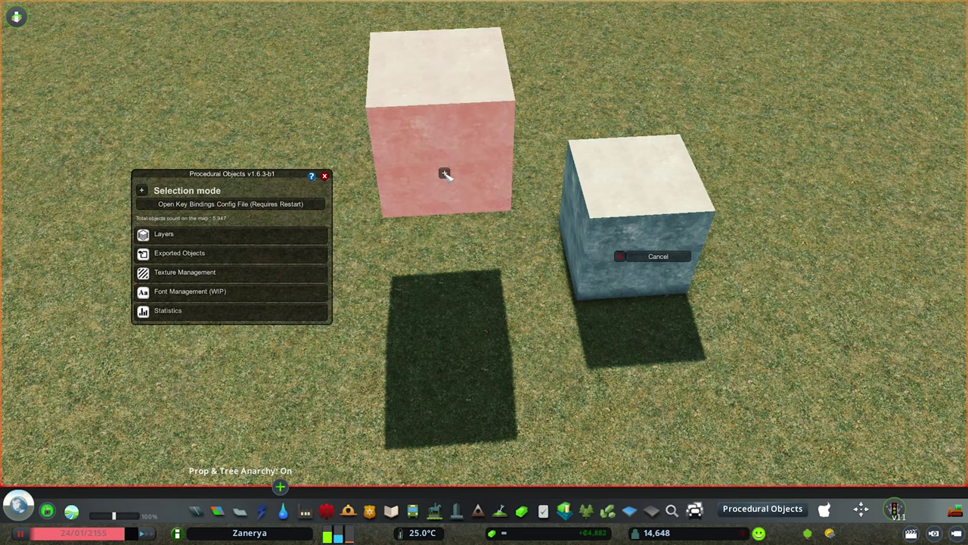
click(445, 174)
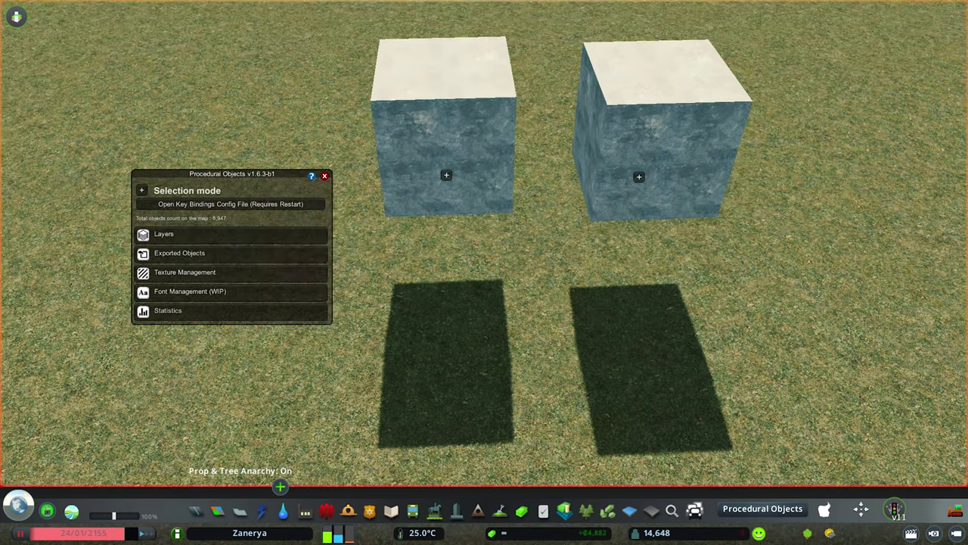
Delete the duplicate cube beside the original
drag(484, 261, 504, 265)
click(586, 165)
click(626, 222)
Copy the raised cube and place the pasted duplicate on the ground at a distance from it
click(451, 182)
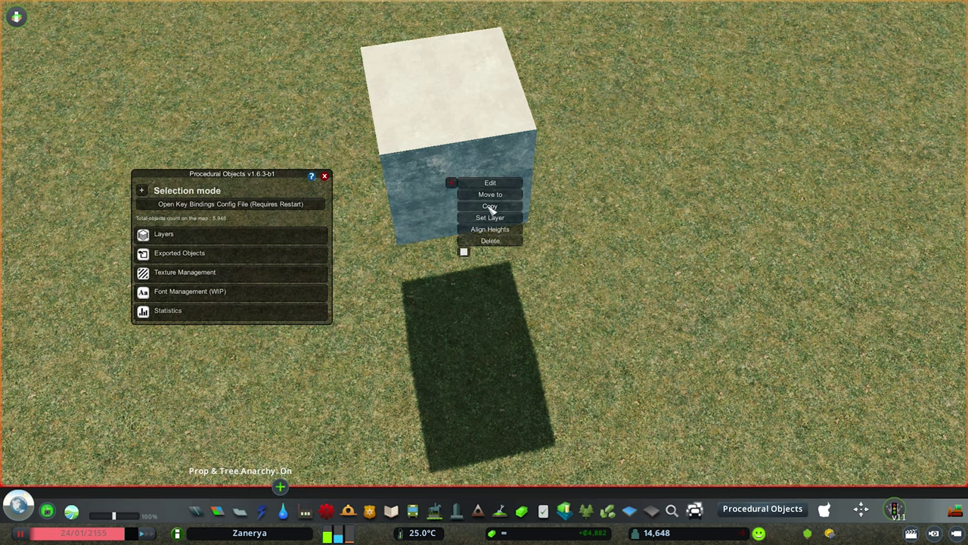
click(411, 224)
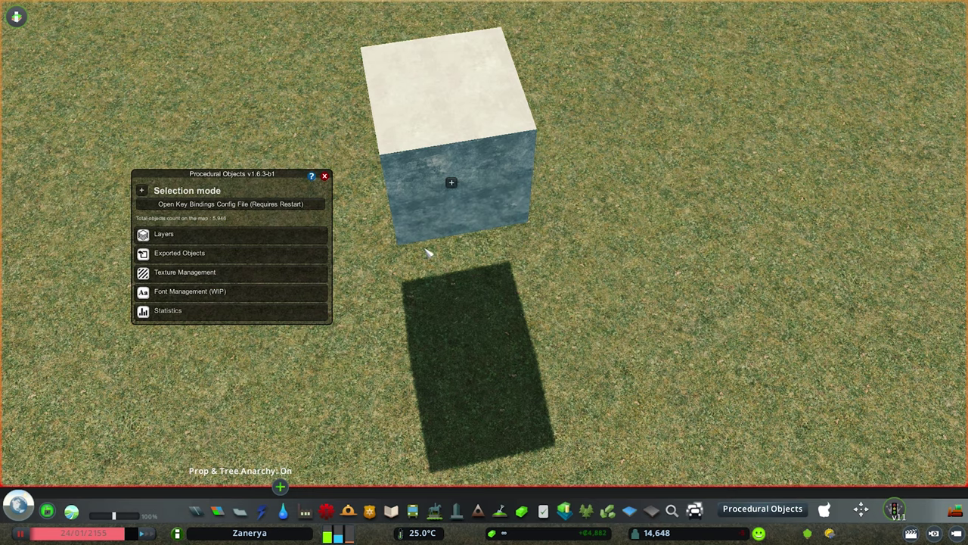
click(408, 183)
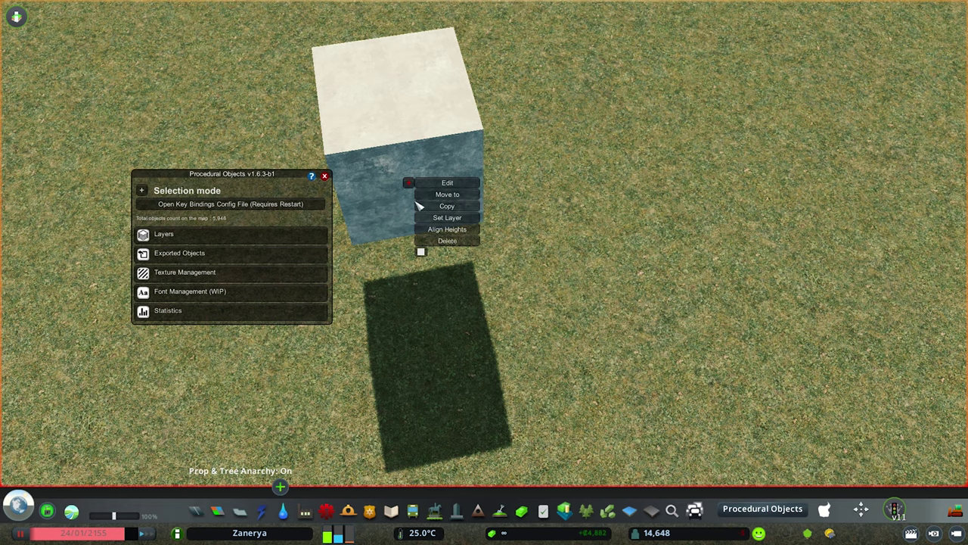
click(561, 195)
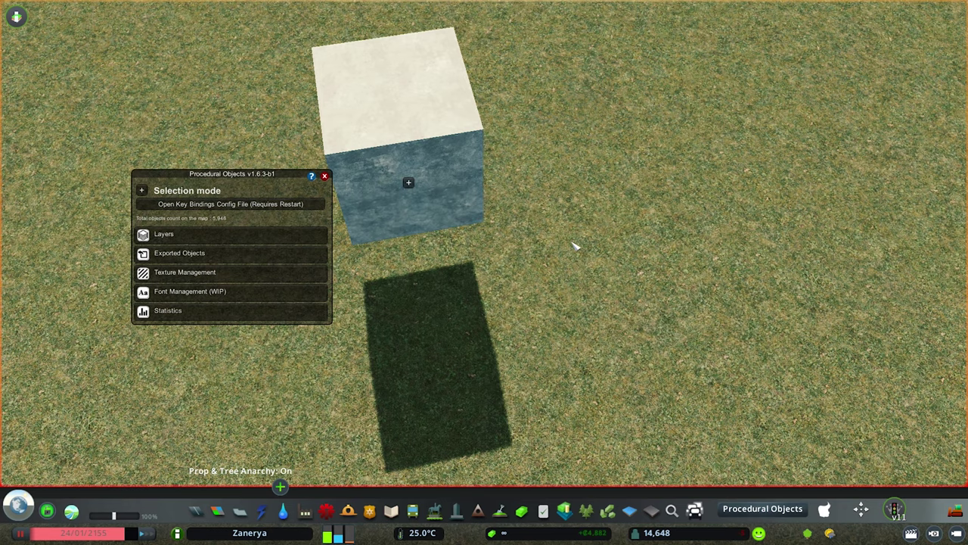
key(ctrl+v)
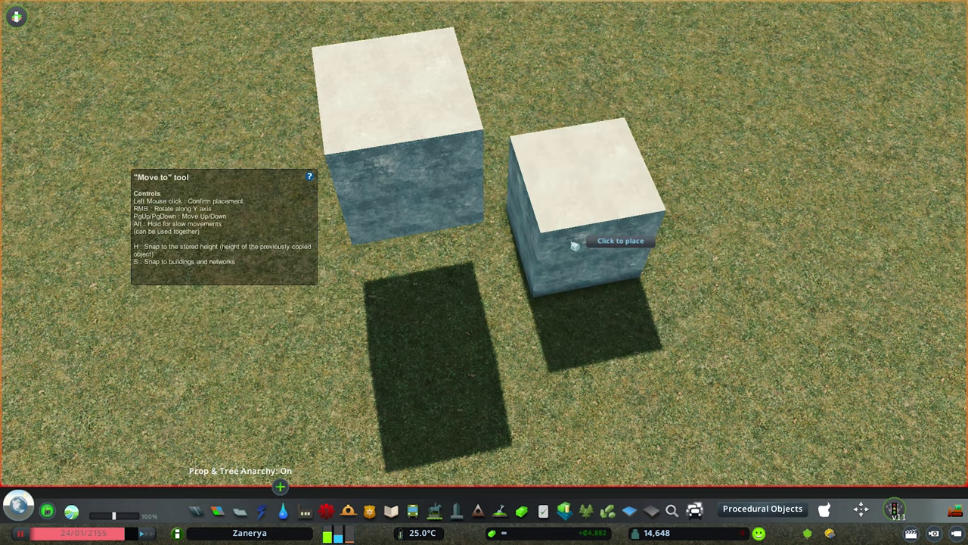
drag(575, 246, 497, 262)
key(w)
key(s)
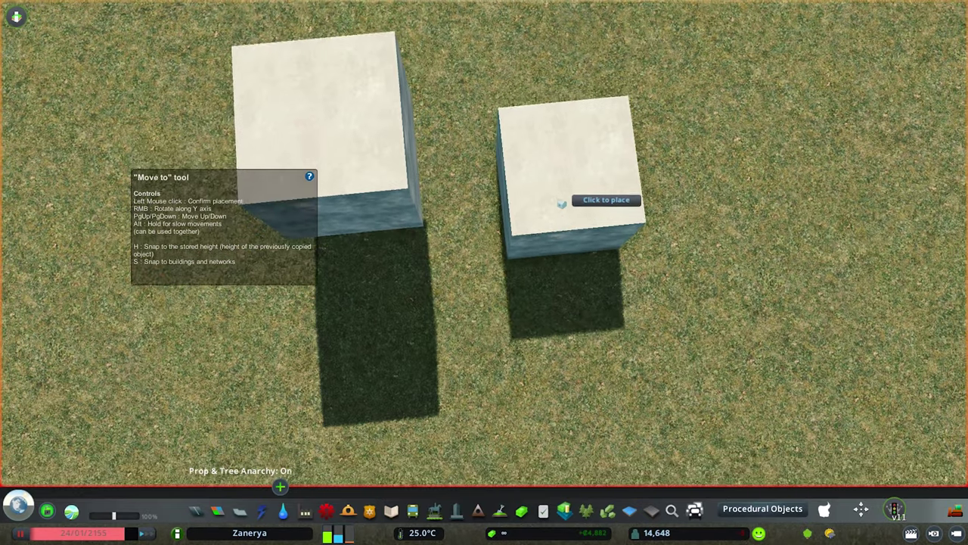
drag(561, 204, 493, 274)
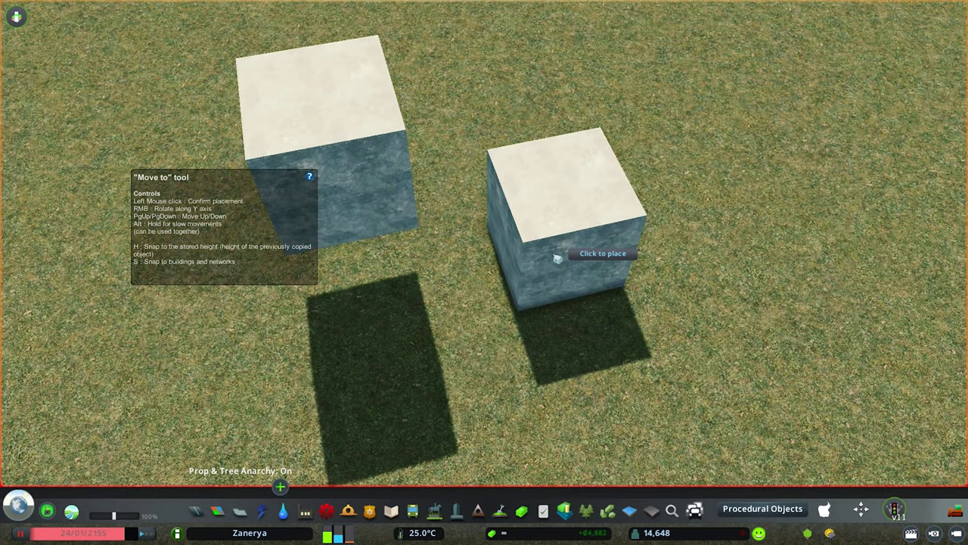
click(688, 314)
Paste another copy snapped to the raised cube's height and place it flush against that cube's side
scroll(488, 275, up, 2)
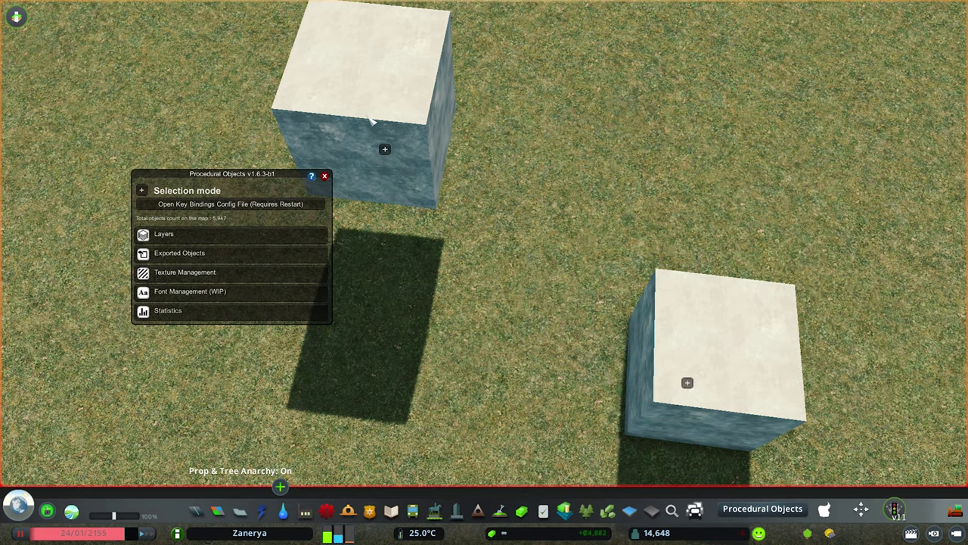
drag(548, 236, 489, 276)
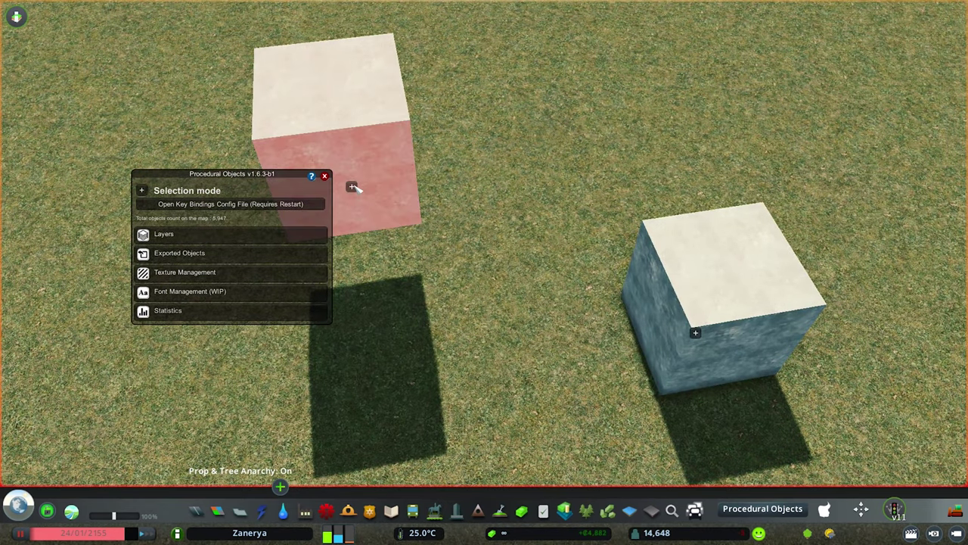
key(a)
key(w)
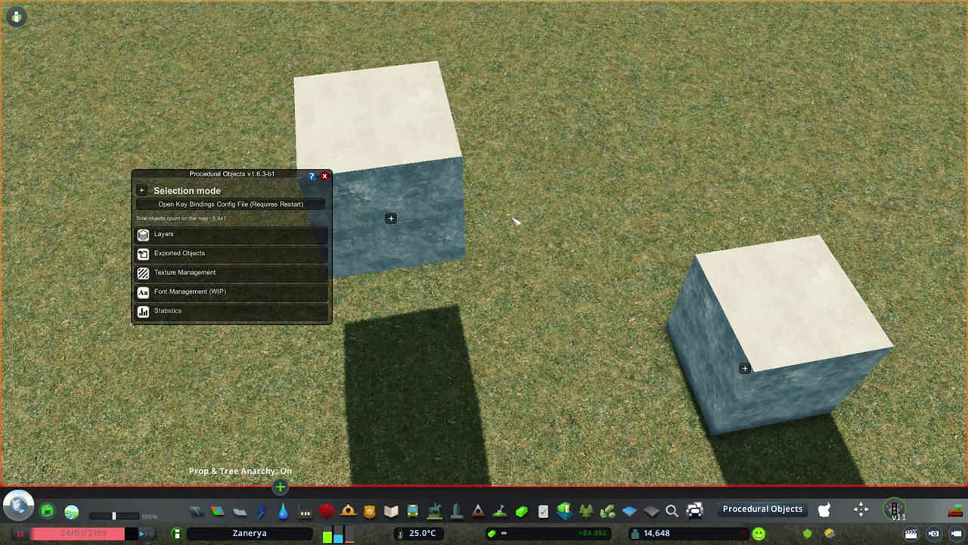
key(ctrl+v)
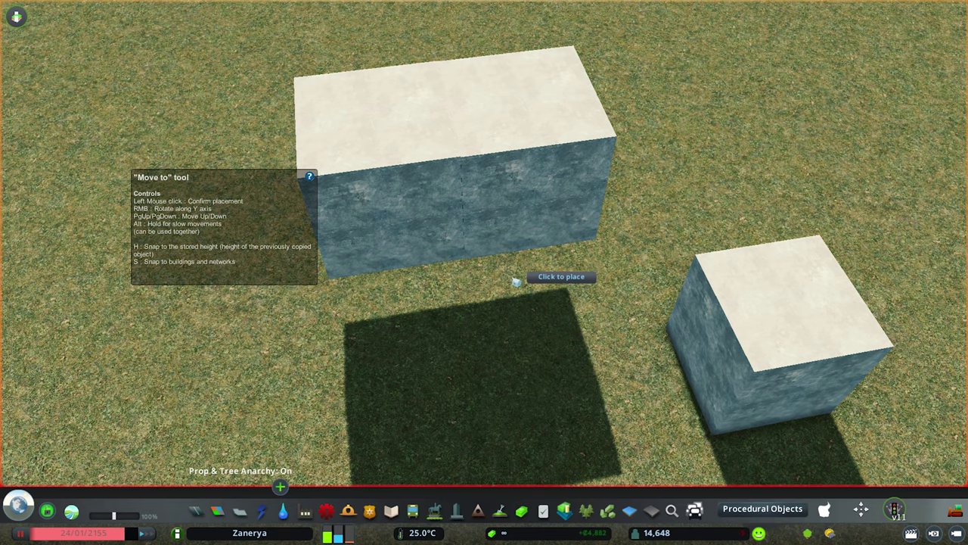
click(516, 281)
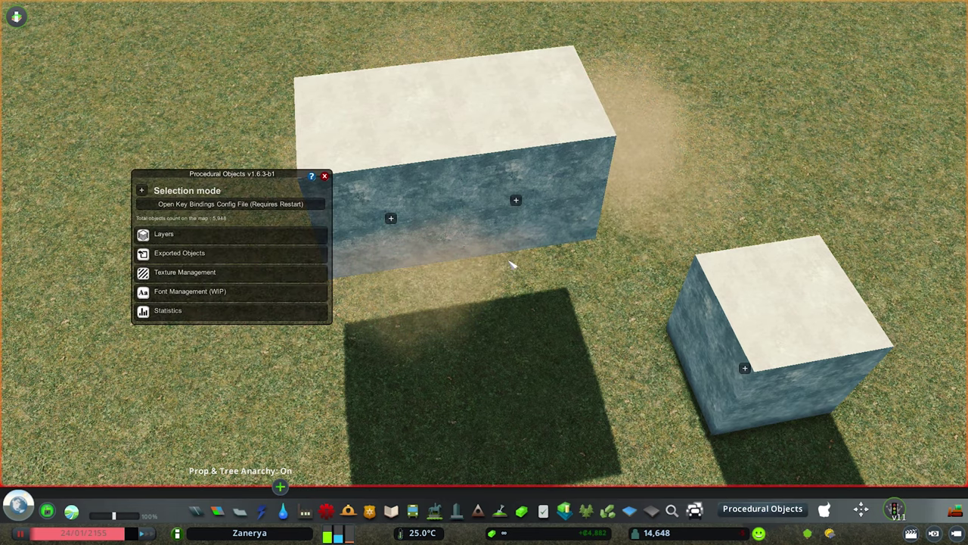
Inspect the seam between the two raised cubes up close and delete the adjoining duplicate
scroll(488, 277, up, 4)
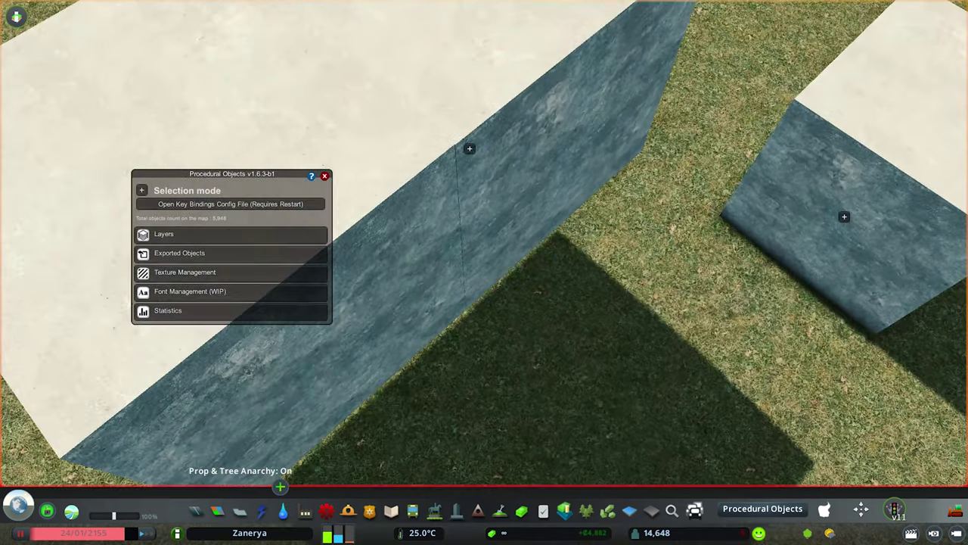
scroll(486, 277, up, 3)
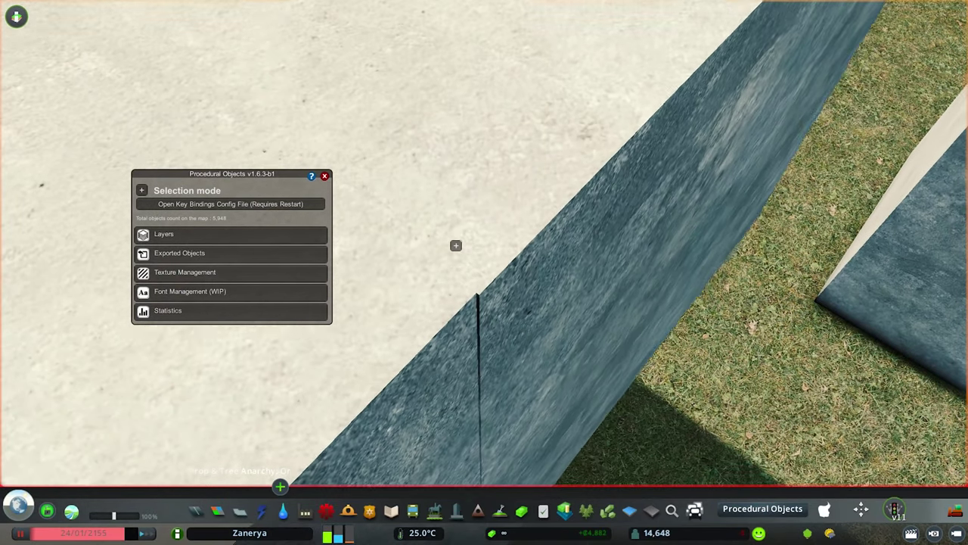
drag(487, 277, 487, 174)
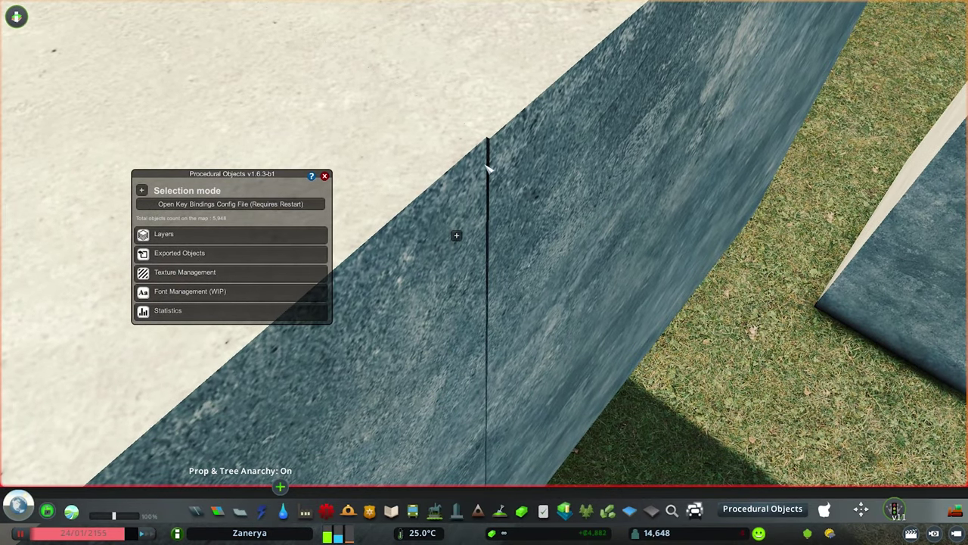
scroll(499, 289, down, 5)
drag(498, 289, 424, 281)
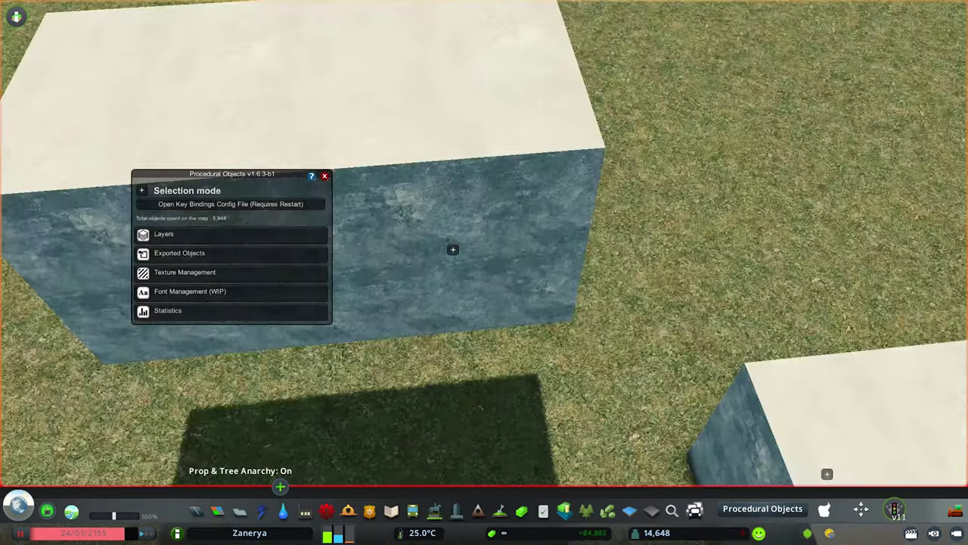
key(a)
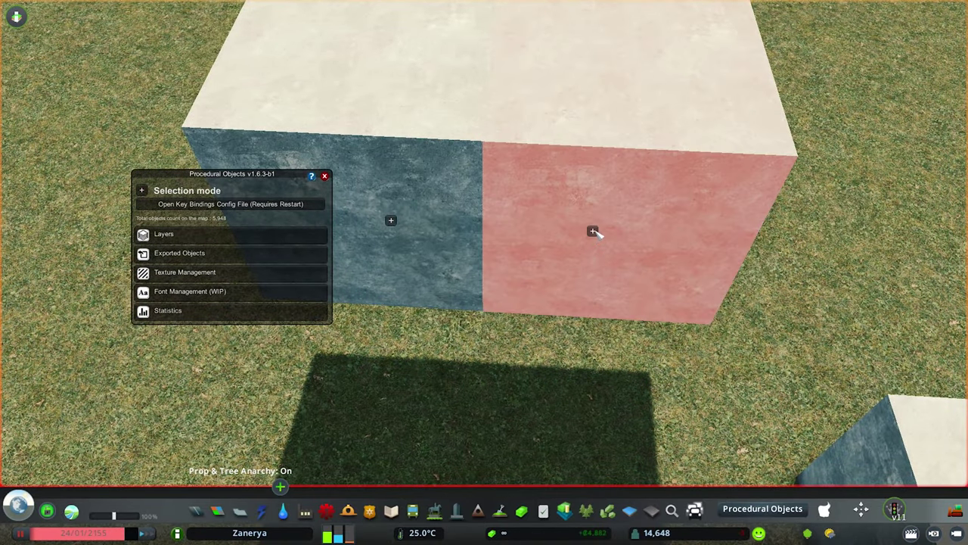
click(594, 230)
click(608, 297)
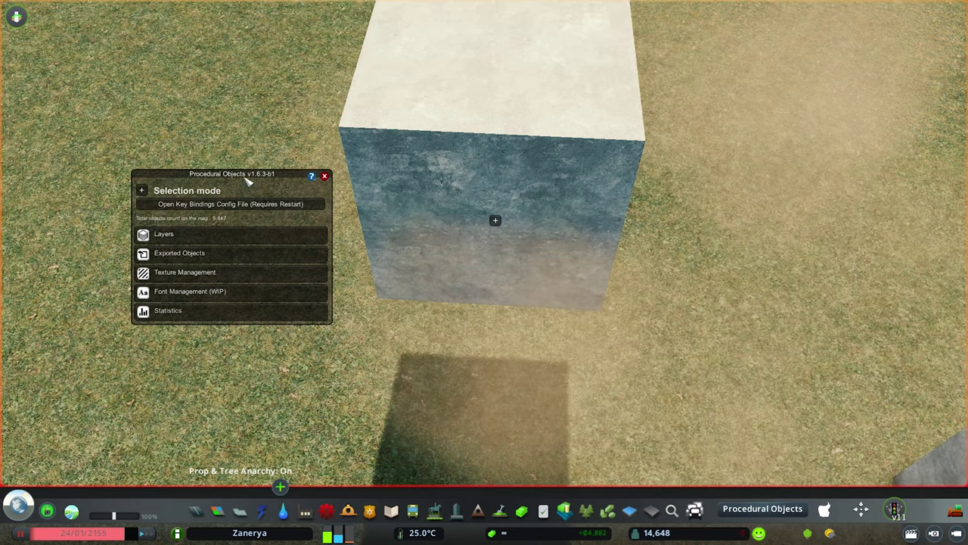
Move the Procedural Objects window out of the way and open the raised cube in the General Tool
drag(248, 180, 147, 280)
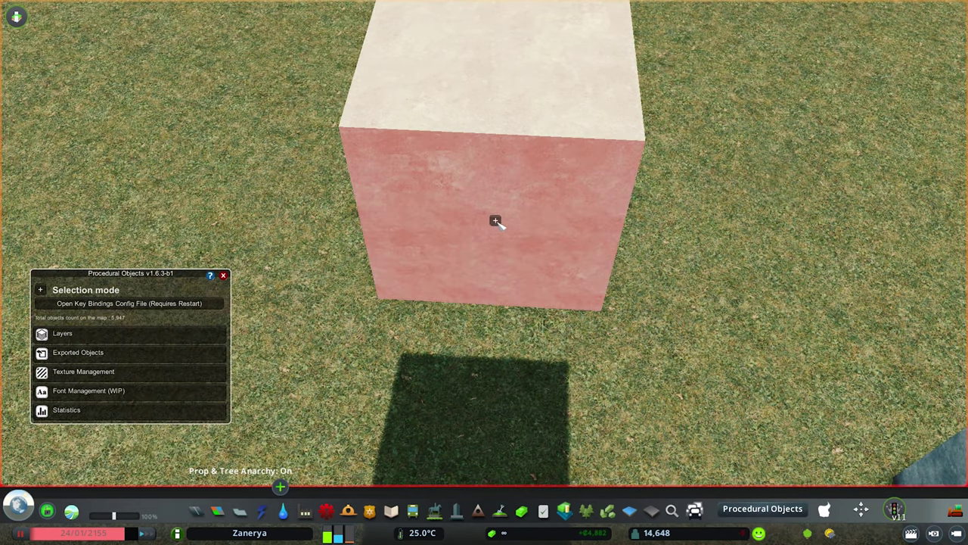
click(496, 221)
click(534, 221)
key(d)
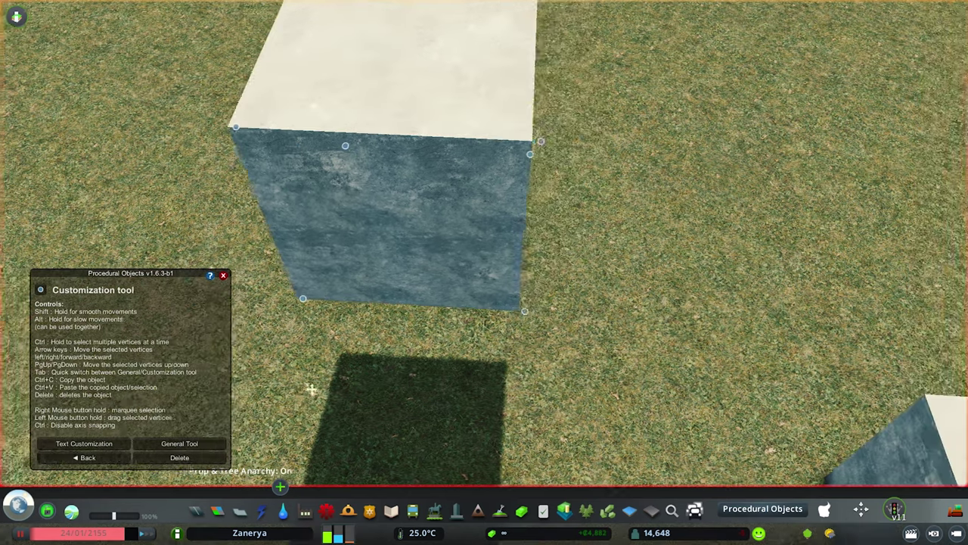
click(181, 443)
Duplicate the raised cube along its horizontal position axis so the two cubes sit side by side
scroll(464, 274, down, 4)
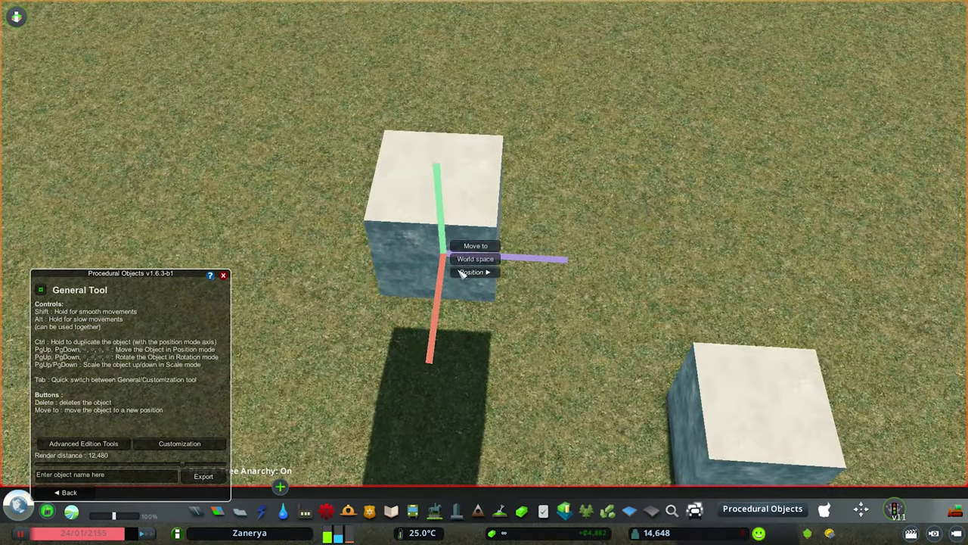
scroll(464, 274, up, 2)
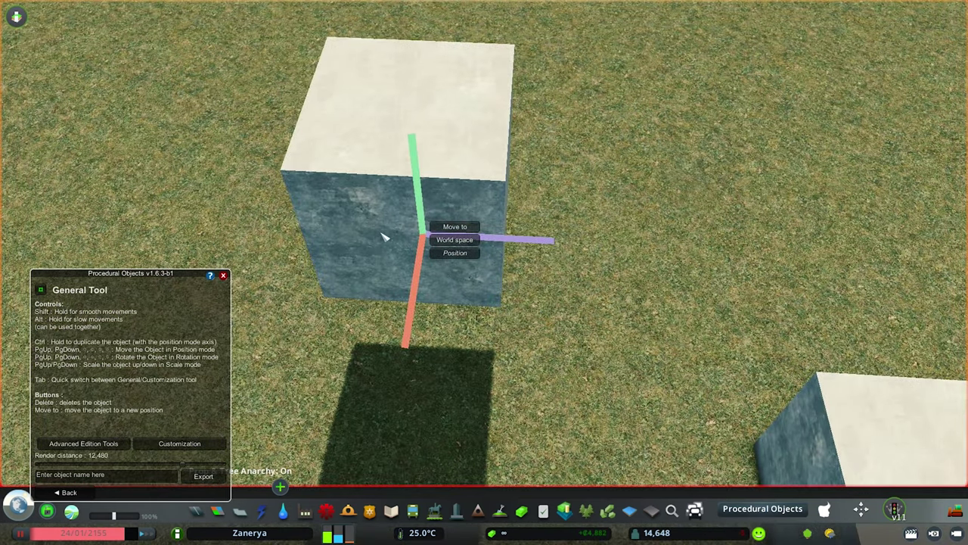
scroll(385, 234, up, 3)
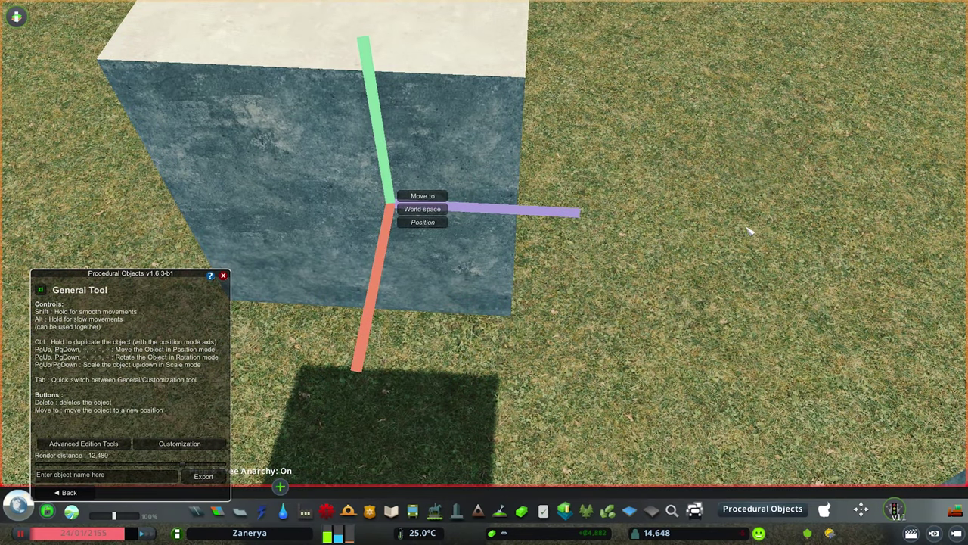
scroll(483, 211, down, 3)
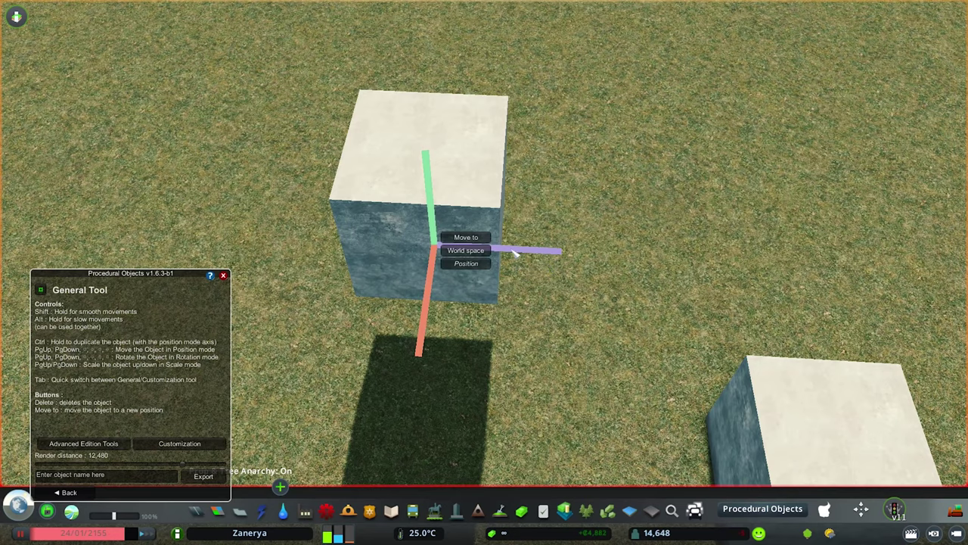
scroll(567, 271, down, 4)
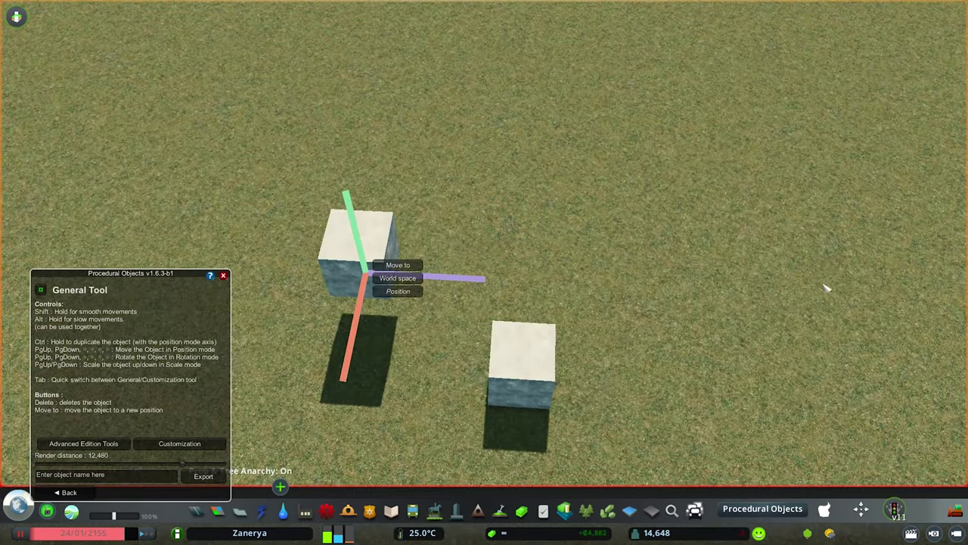
scroll(477, 262, up, 3)
drag(445, 261, 548, 287)
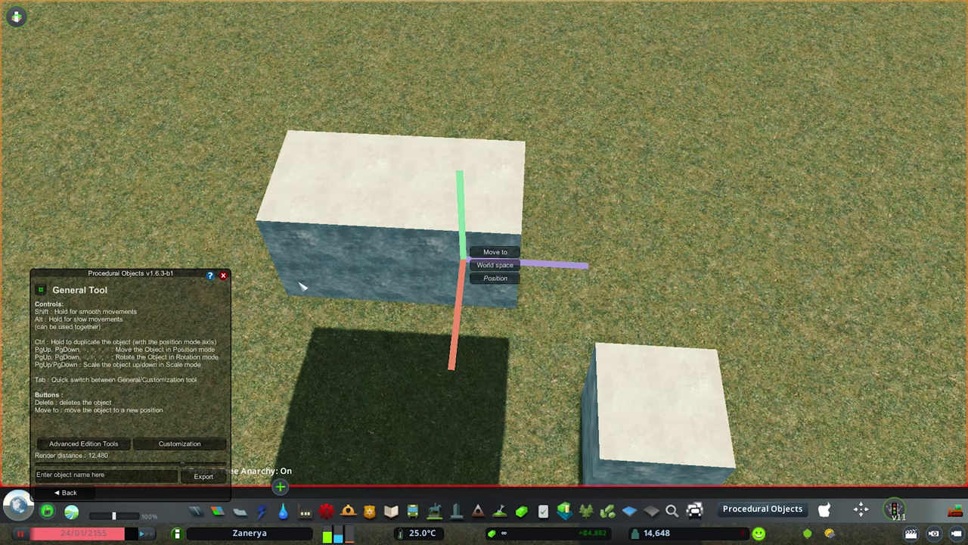
scroll(564, 280, up, 3)
scroll(543, 277, down, 3)
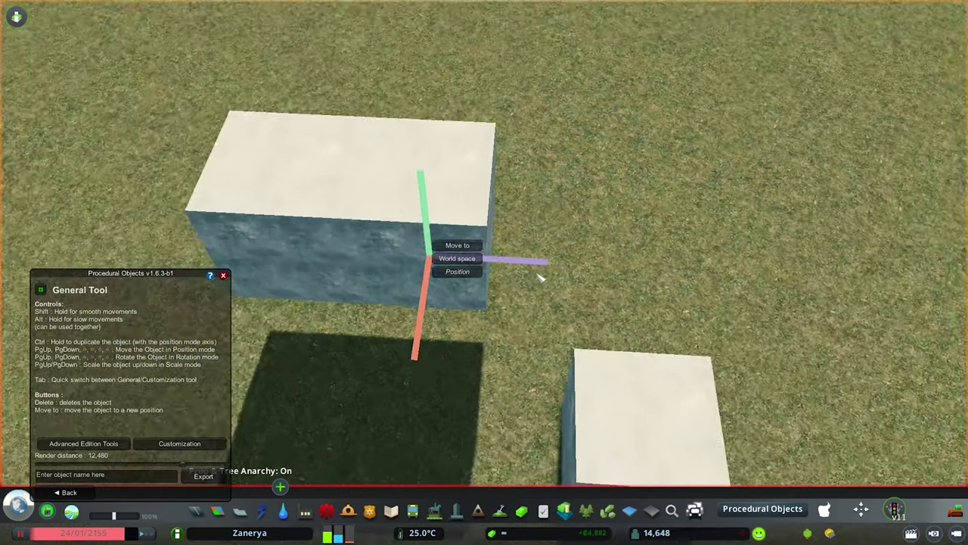
Extend the raised row to four cubes with duplicates along the same axis, and close the tool window
key(d)
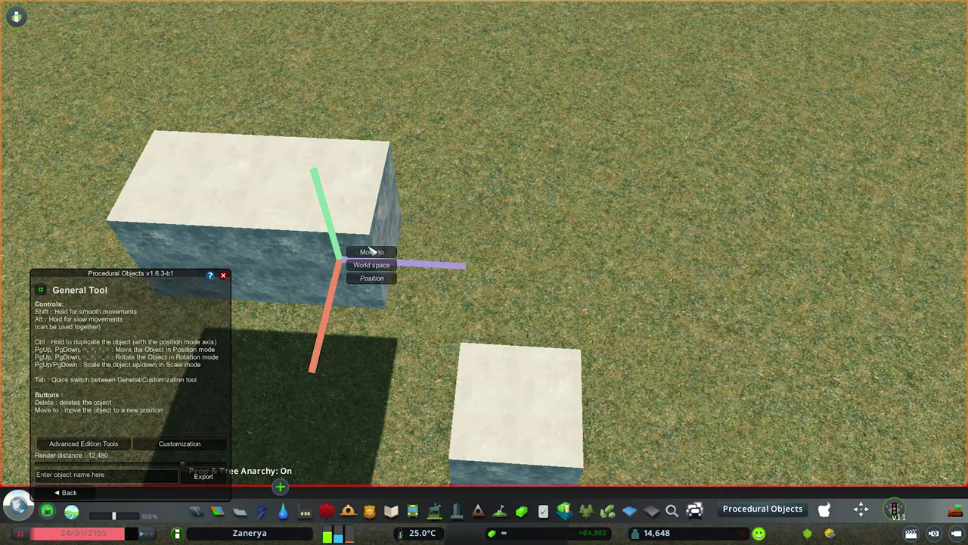
drag(439, 270, 625, 274)
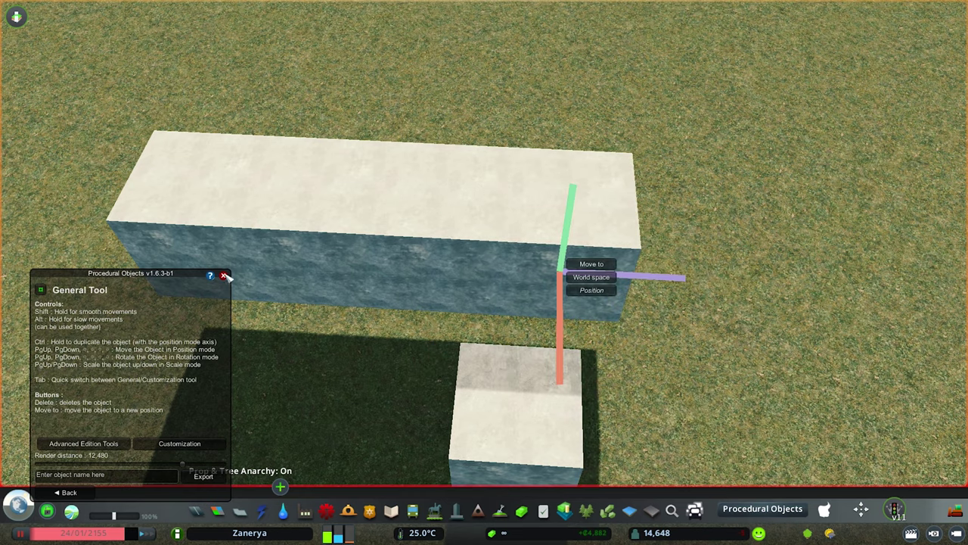
click(224, 277)
Search the assets for "plastic" and select the plastic pipe prop beside the pipe stack
key(s)
key(a)
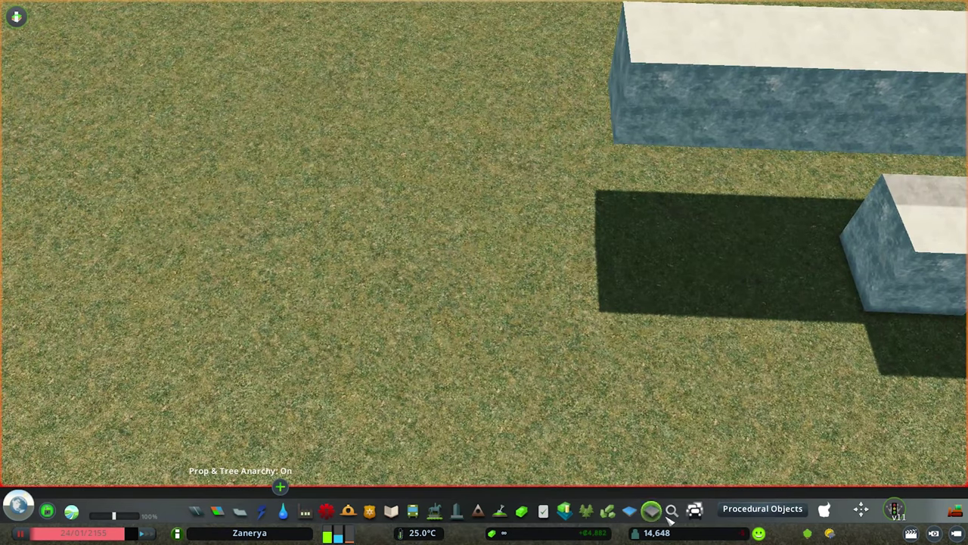
click(670, 511)
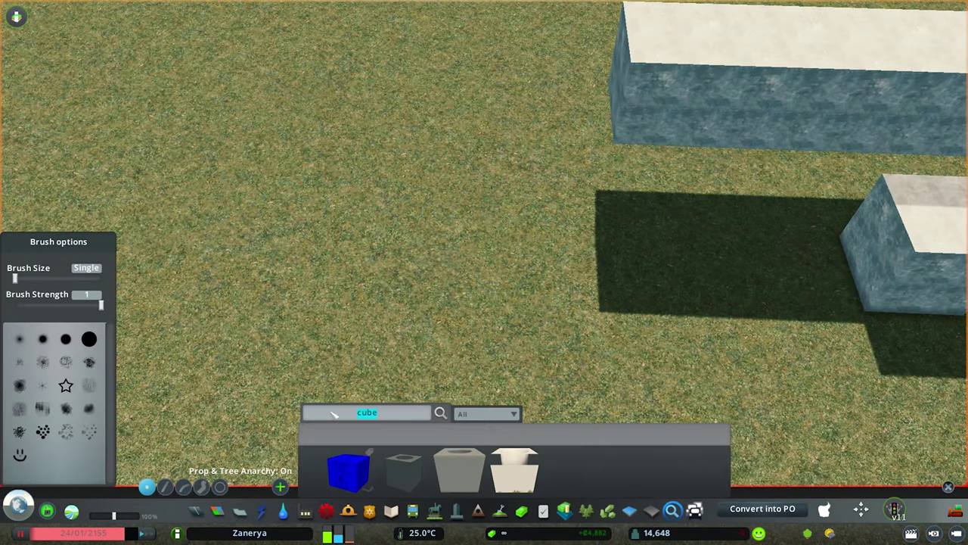
text(plastic)
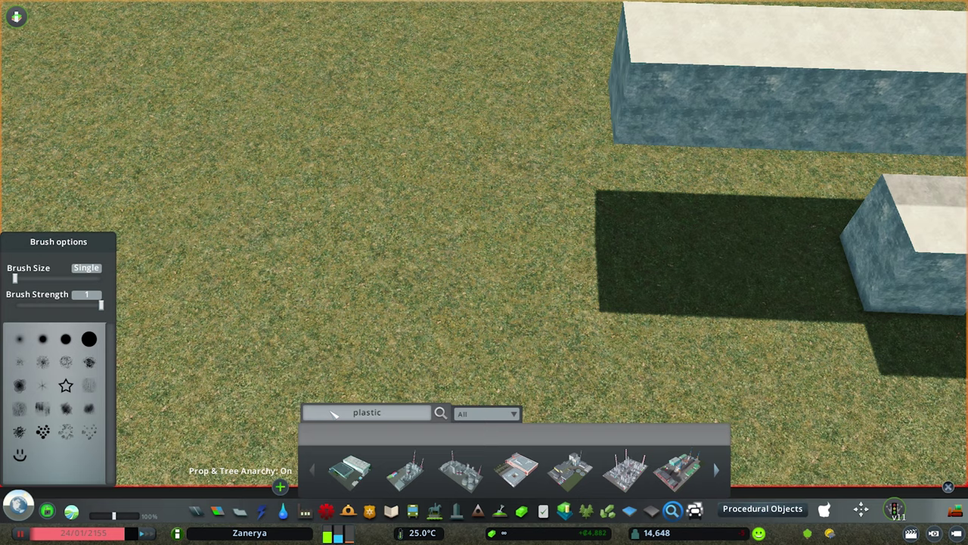
click(680, 470)
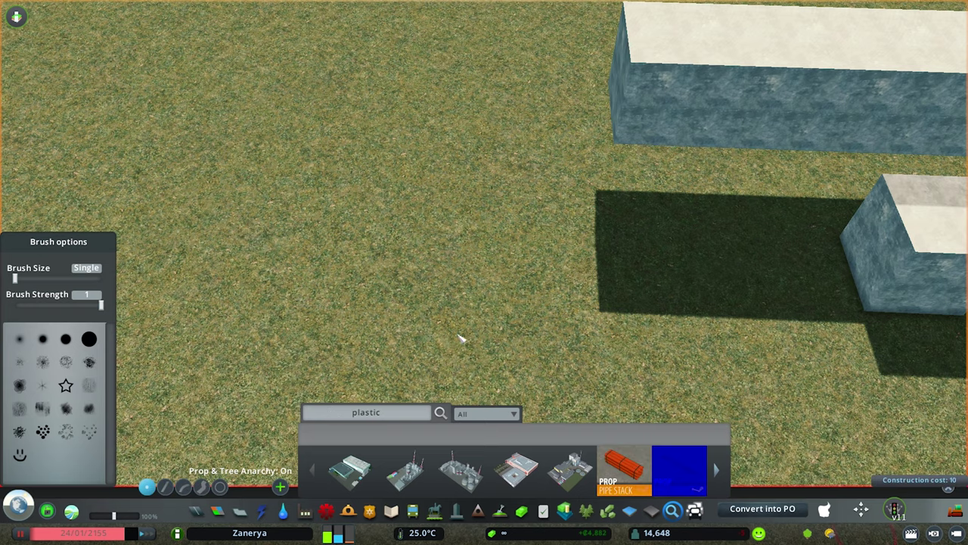
Convert the selected pipe into a procedural object and place it on the open grass, with the Customization tool active
click(759, 509)
scroll(424, 349, up, 3)
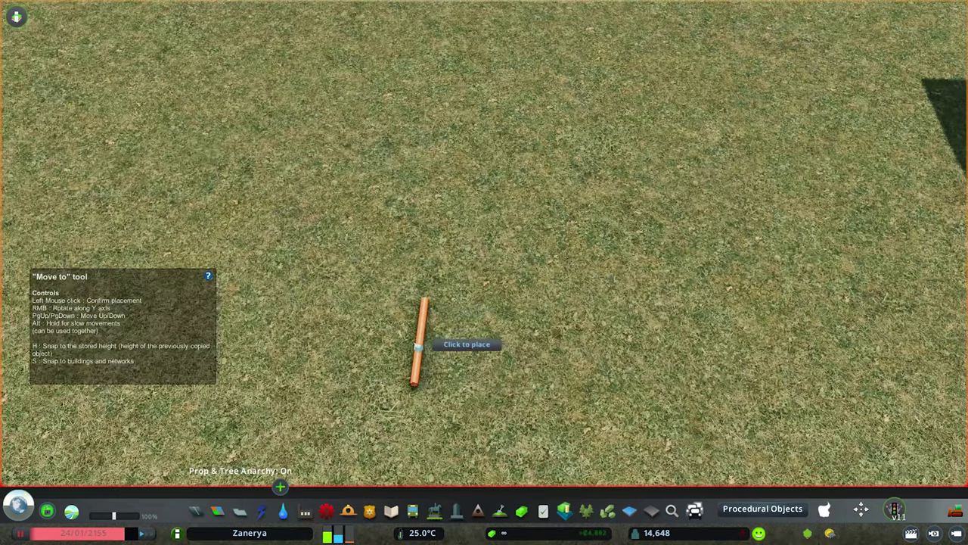
click(421, 348)
key(Tab)
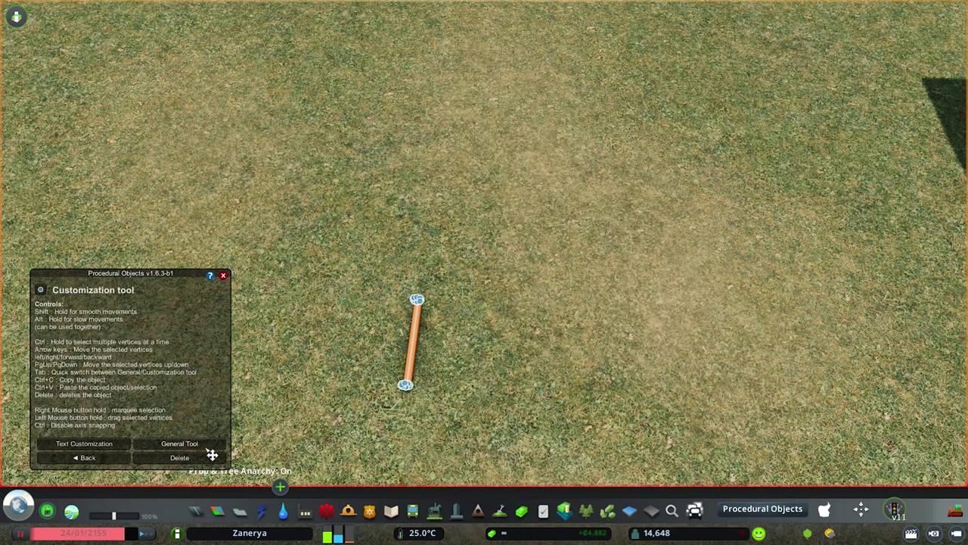
With the General Tool, duplicate the pipe along its sideways position axis to make a row of seven parallel pipes
click(206, 446)
drag(499, 346, 538, 349)
drag(546, 350, 615, 351)
Switch the last pipe in the row to Rotation mode and roll it around its lengthwise axis
click(530, 365)
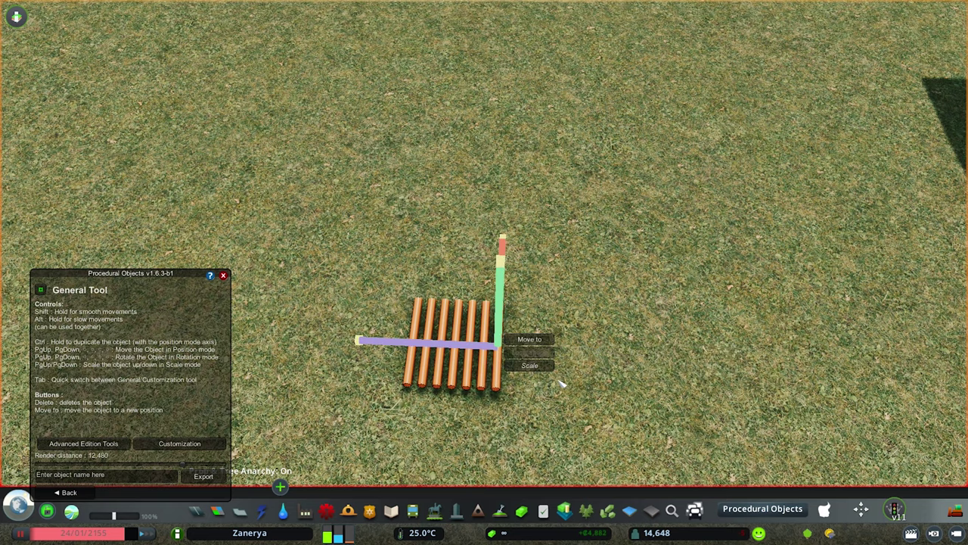
drag(553, 405, 489, 277)
key(s)
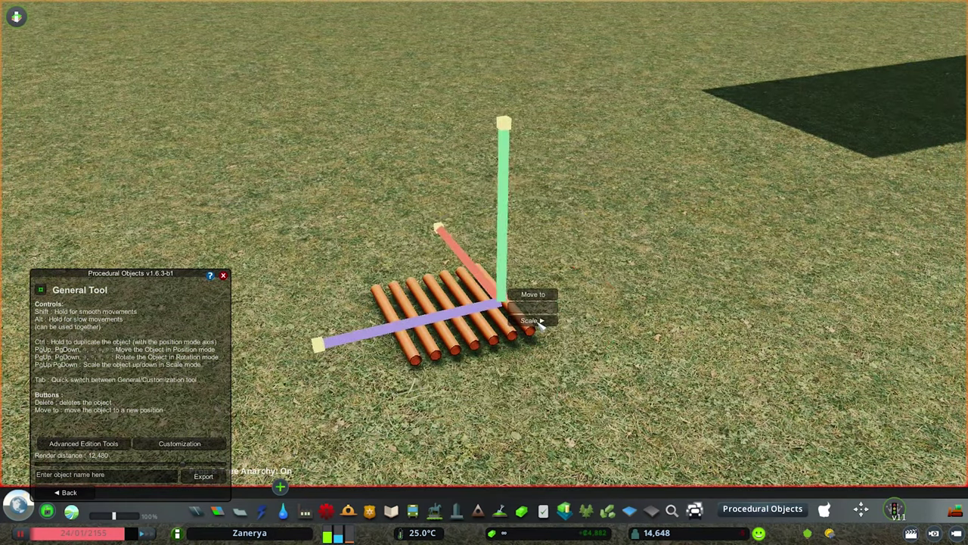
click(542, 324)
click(542, 321)
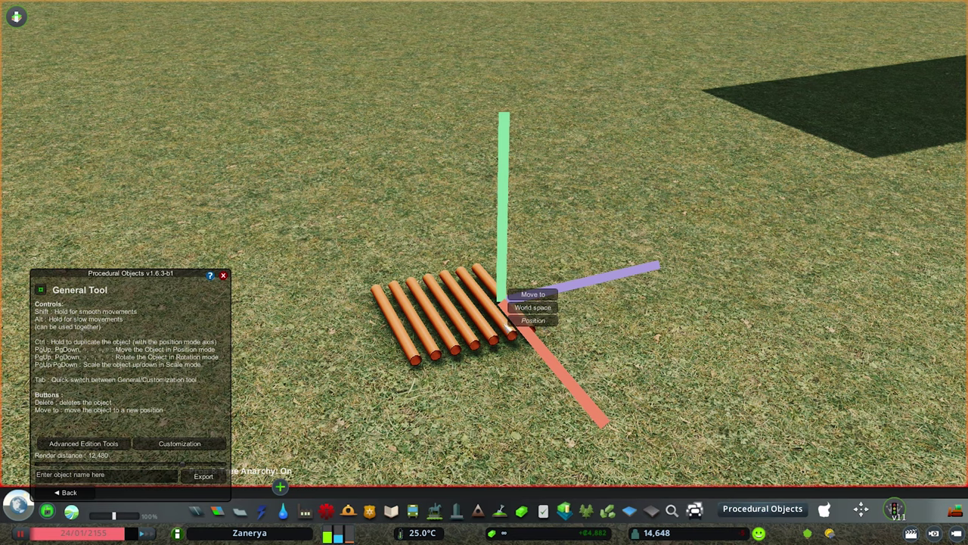
click(541, 321)
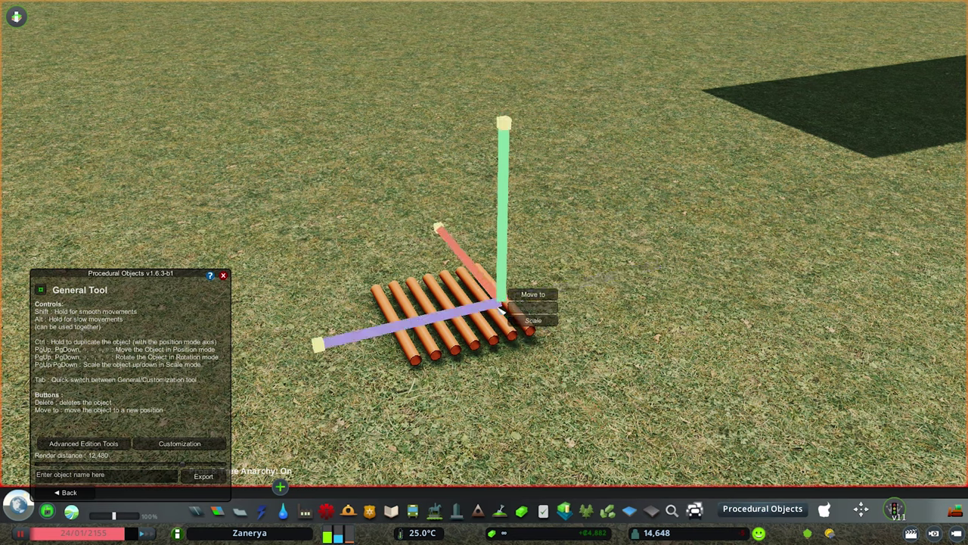
click(542, 321)
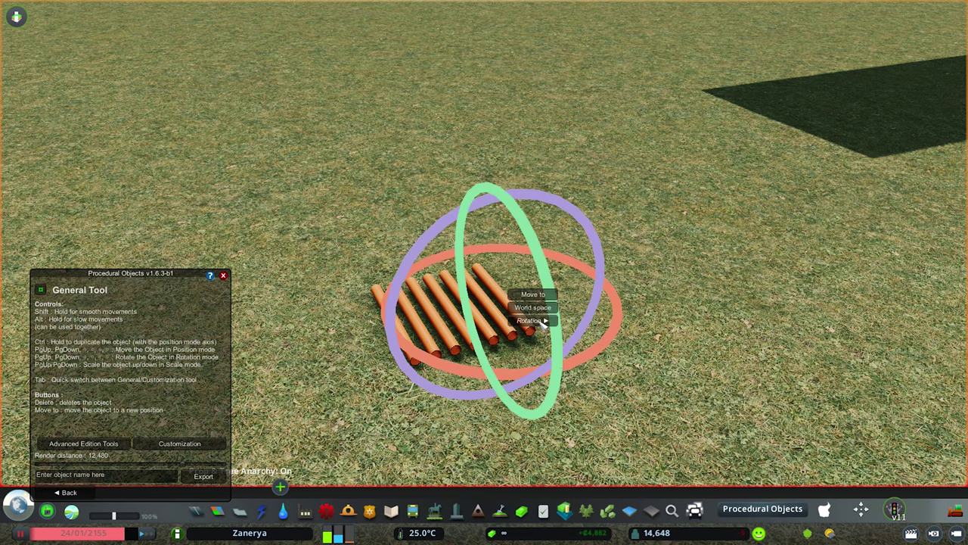
drag(584, 223, 615, 278)
drag(563, 228, 522, 216)
Scale up the last pipe, and shift it in Position mode away from the six smaller pipes
click(542, 321)
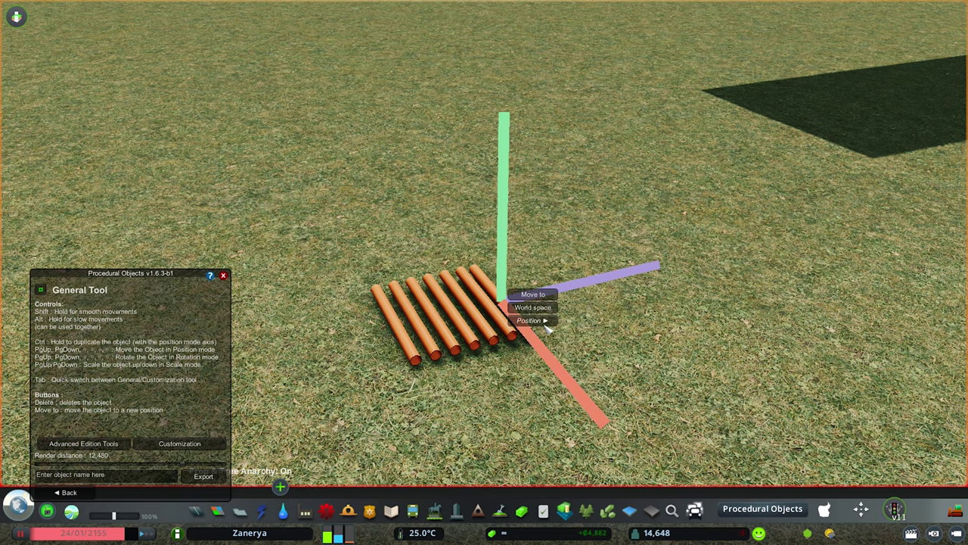
click(544, 321)
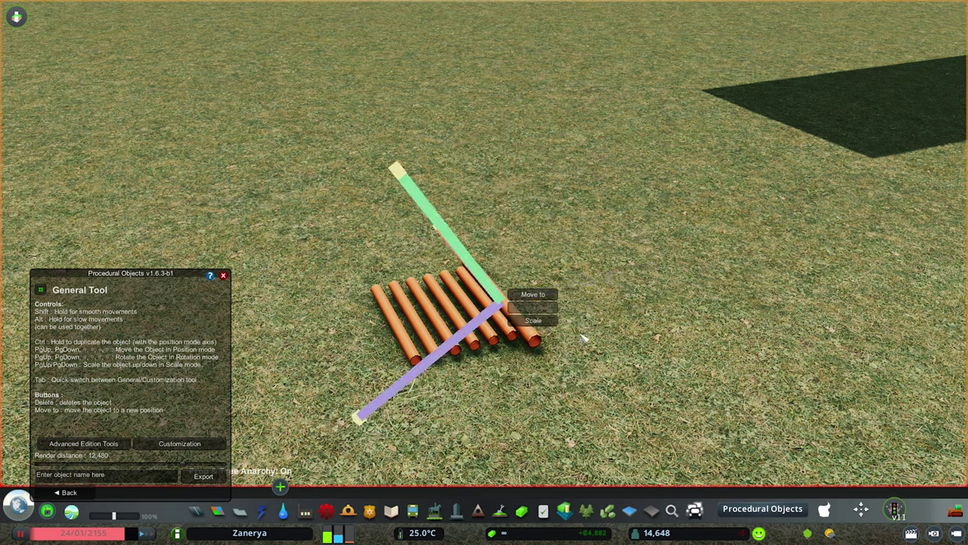
click(534, 320)
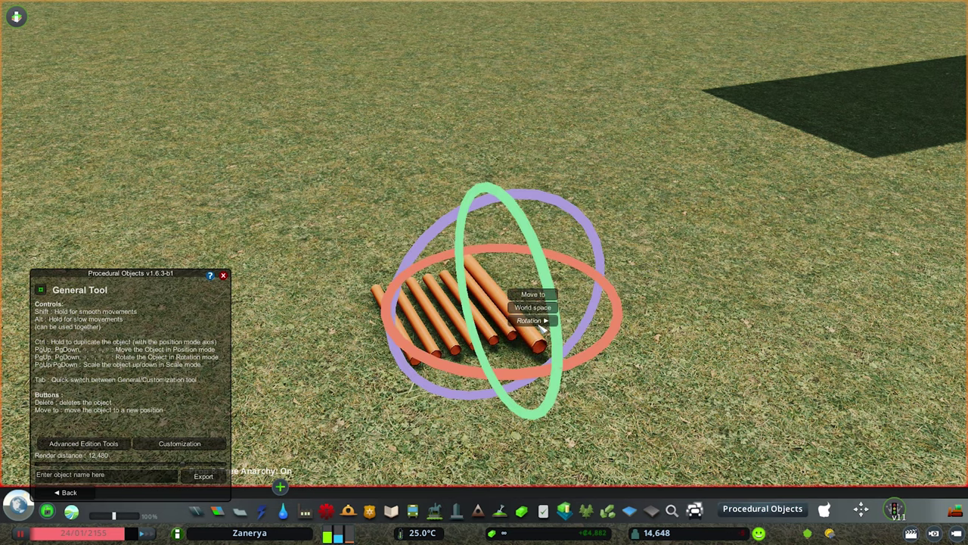
click(533, 320)
drag(581, 281, 596, 281)
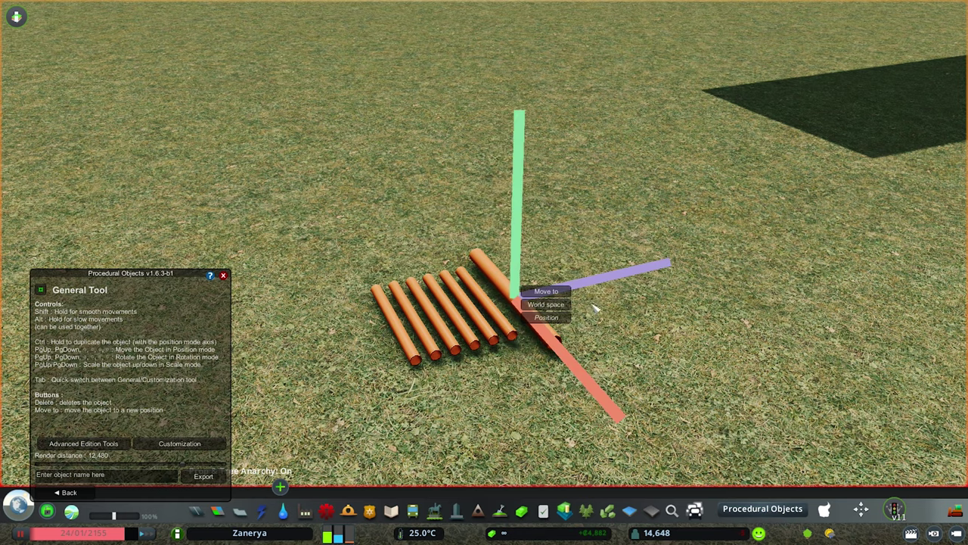
Duplicate the enlarged pipe along the sideways axis into a row of five, and close the tool window
key(d)
drag(491, 282, 607, 256)
click(224, 276)
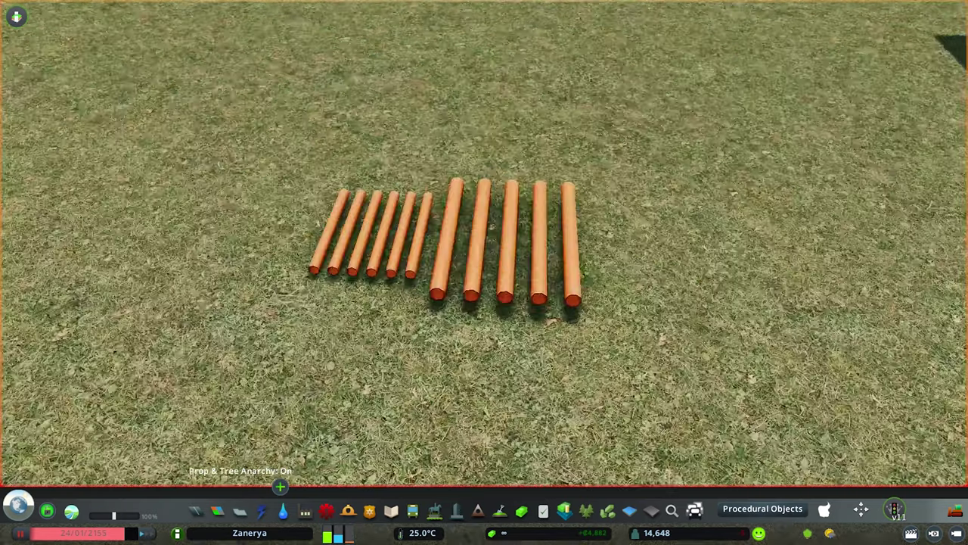
Reopen Procedural Objects and select the end cube of the raised row for customization
key(d)
scroll(488, 276, down, 4)
key(a)
key(d)
scroll(579, 364, up, 2)
key(a)
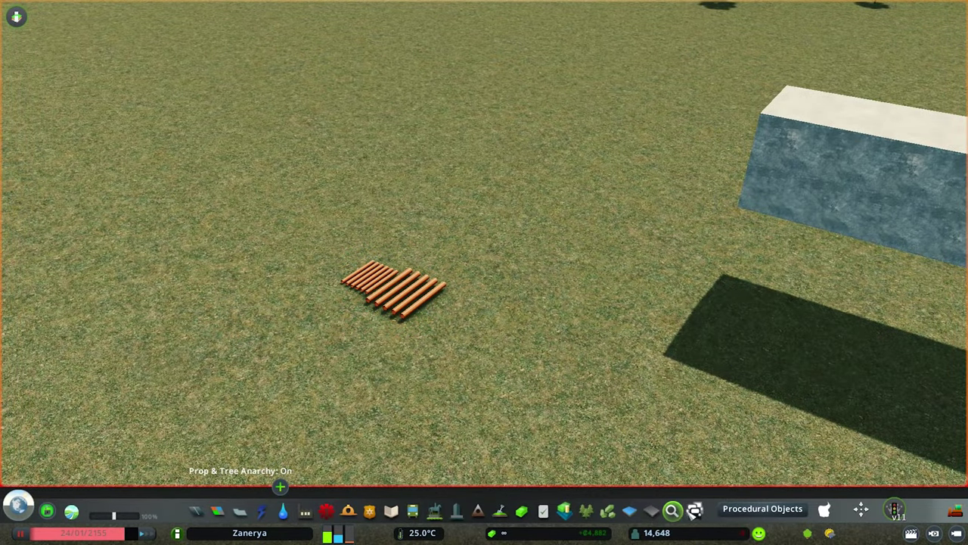
click(763, 509)
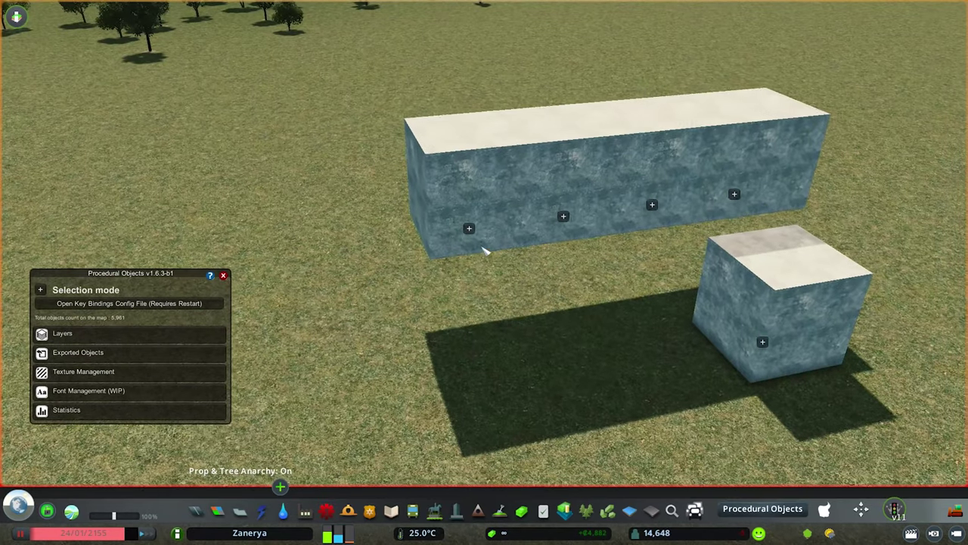
click(471, 225)
click(511, 237)
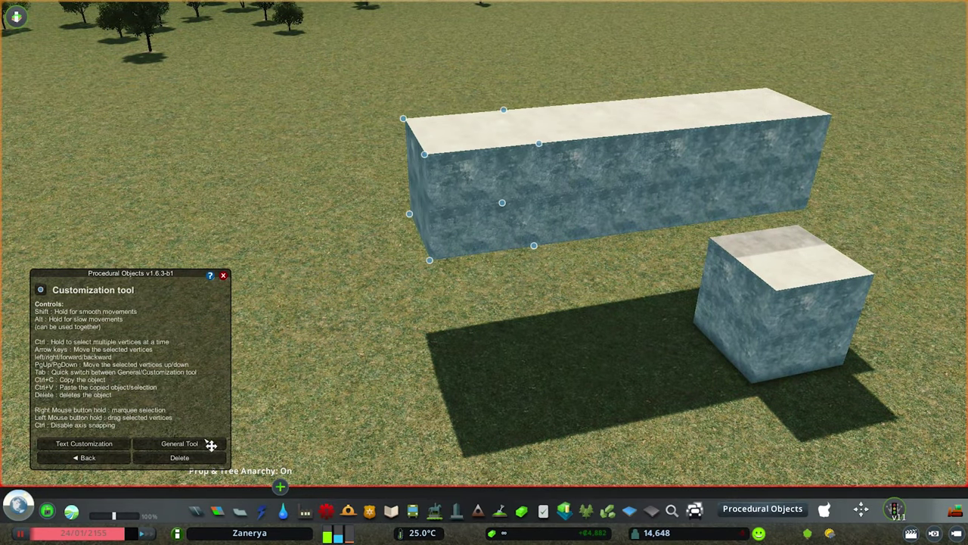
Move the tool window closer to the raised row and switch the selected cube to the General Tool
drag(164, 274, 245, 236)
key(a)
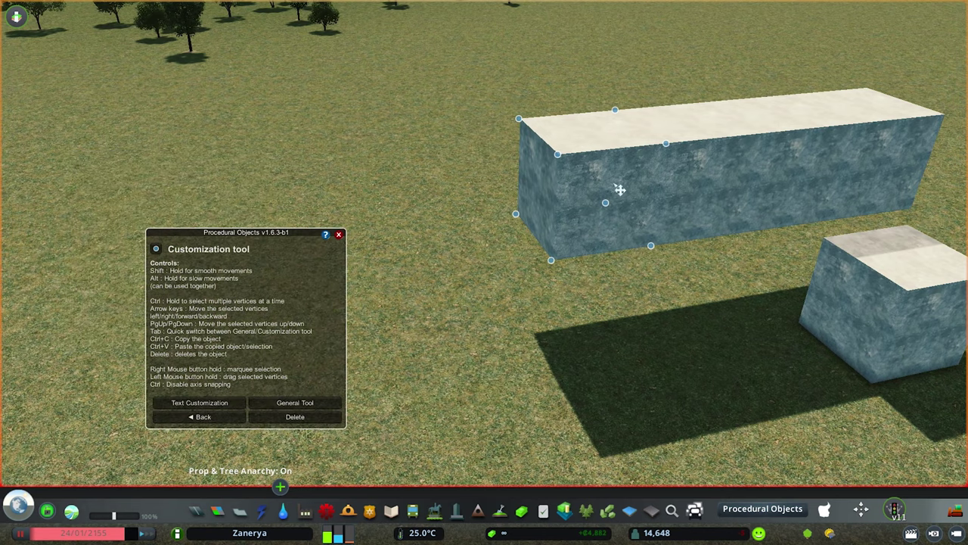
click(297, 405)
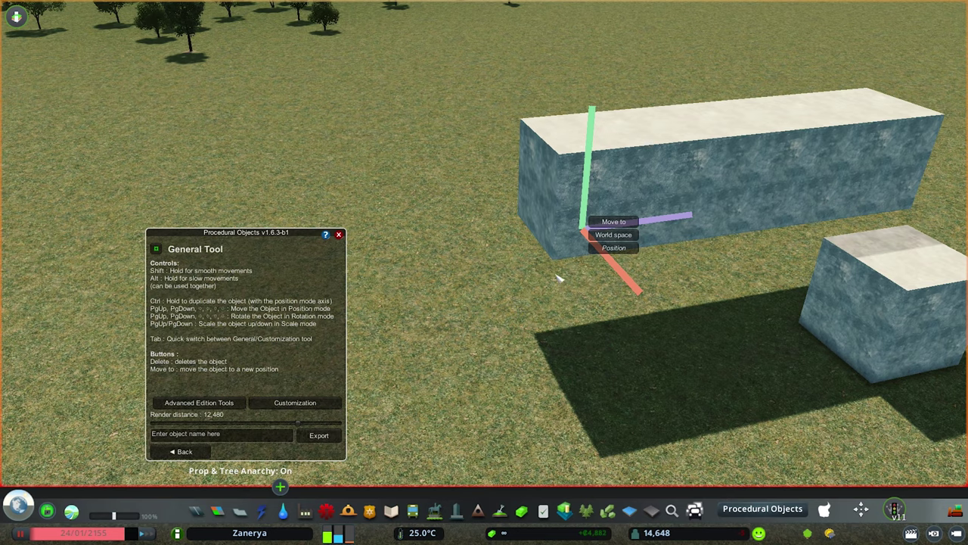
Switch the end cube to Rotation mode and examine its three rotation rings from several angles
click(621, 250)
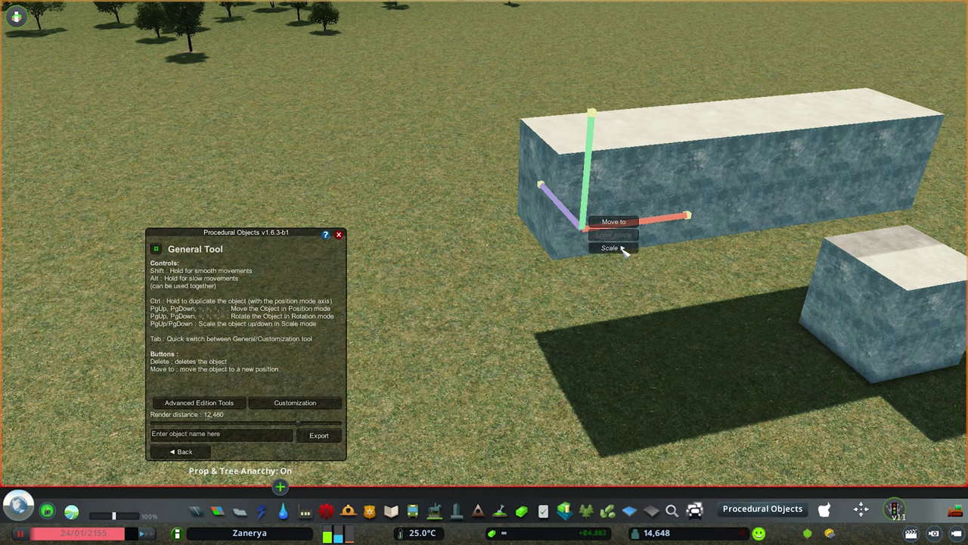
click(622, 250)
scroll(622, 249, up, 5)
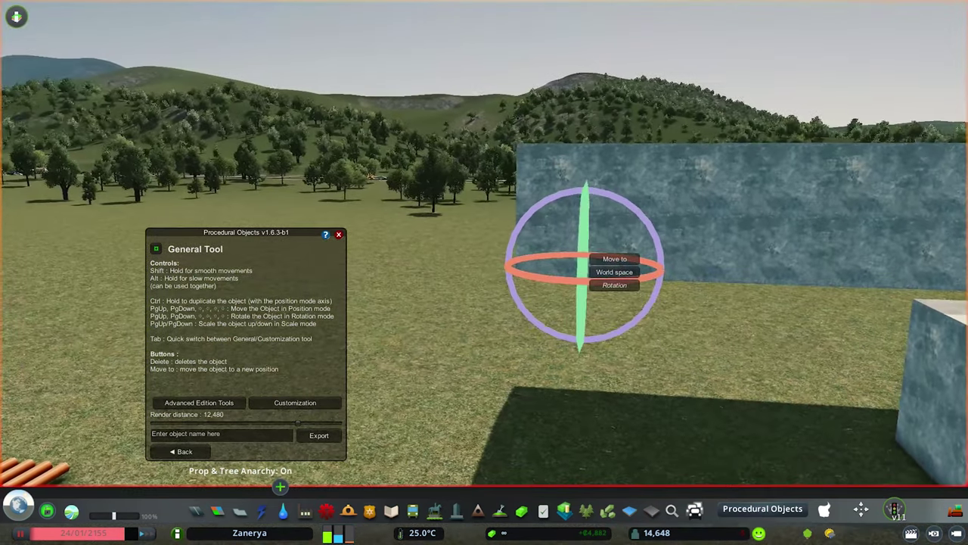
scroll(553, 242, up, 2)
drag(561, 189, 521, 189)
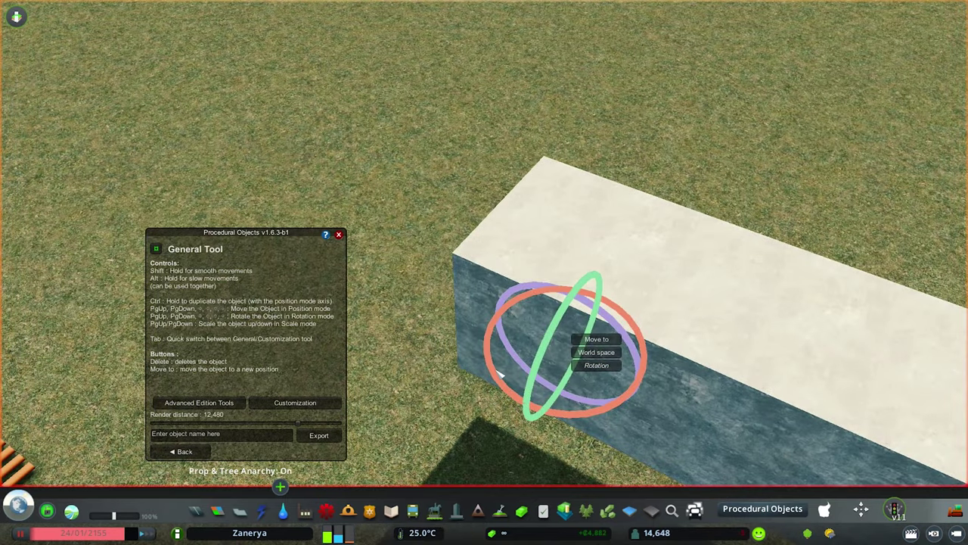
drag(496, 373, 452, 361)
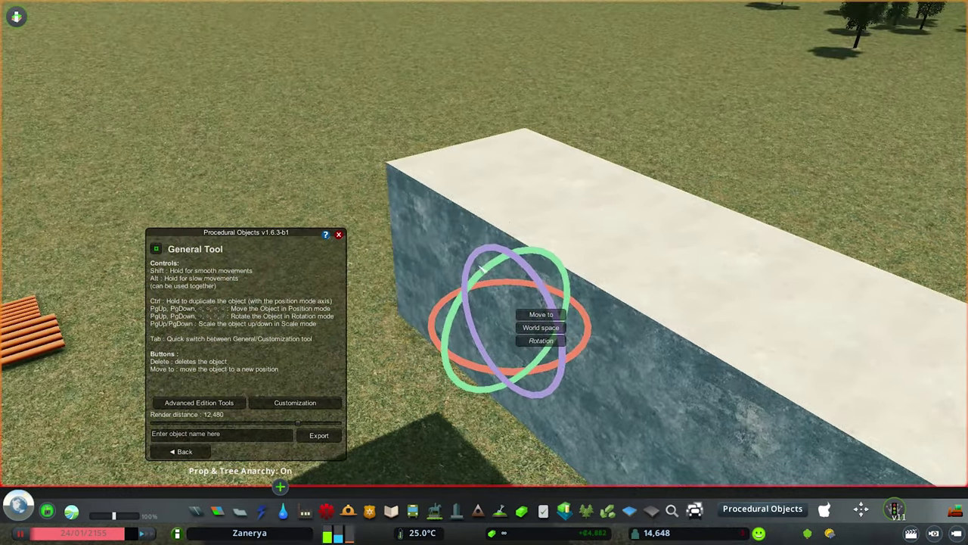